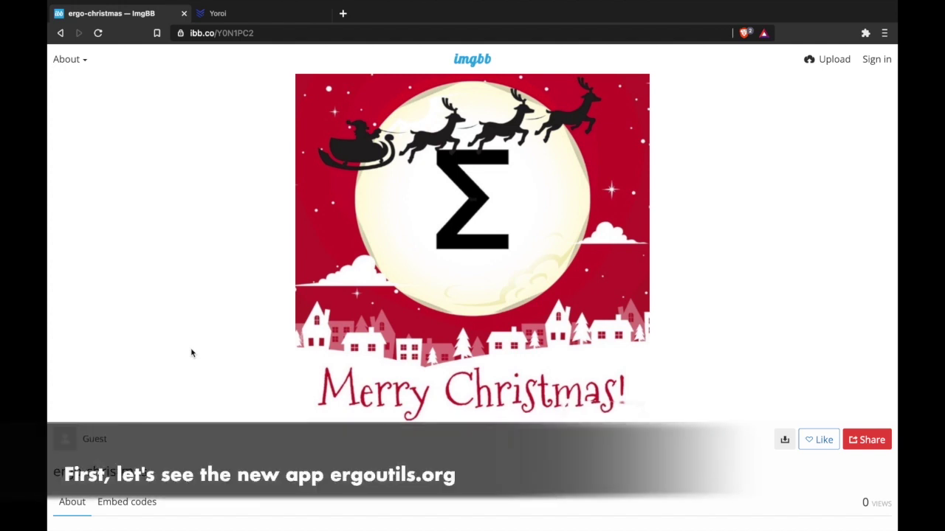
# - Open the ergoutils.org site in a new browser tab
pyautogui.click(343, 13)
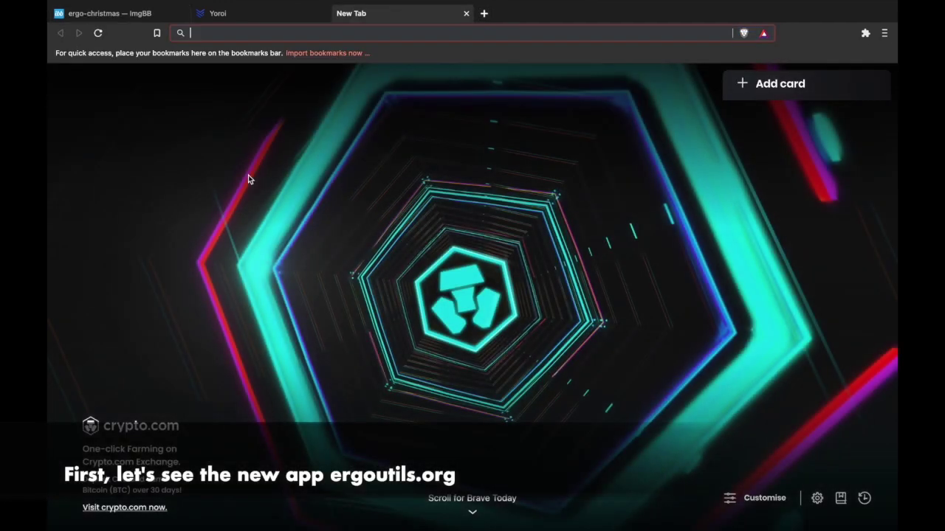
pyautogui.write('ergou')
pyautogui.press('Return')
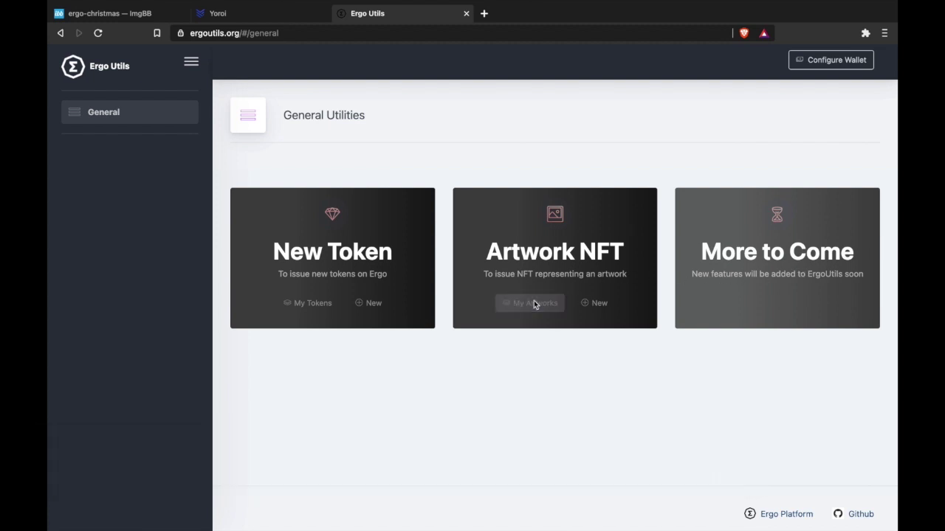
# - Check the issued artworks and issued tokens lists, and try to start a new token and a new artwork NFT
pyautogui.click(533, 302)
pyautogui.click(394, 216)
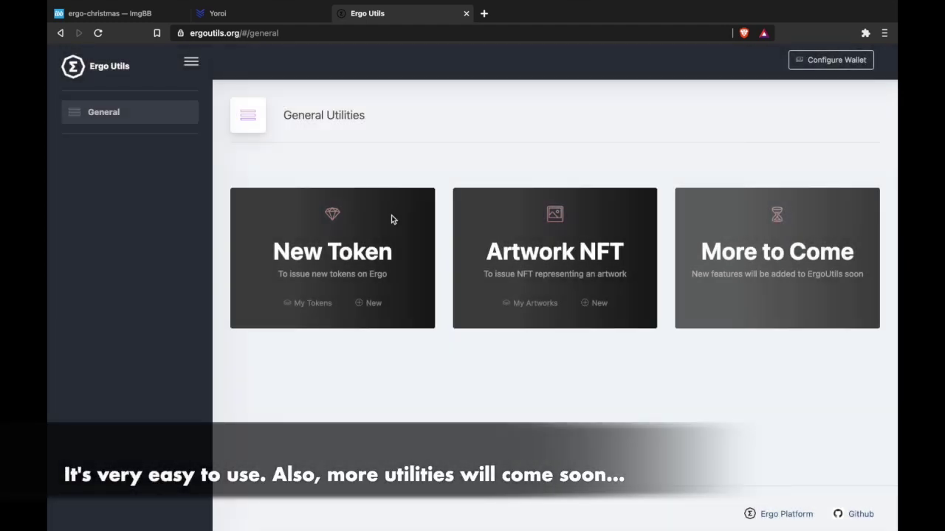
pyautogui.click(316, 302)
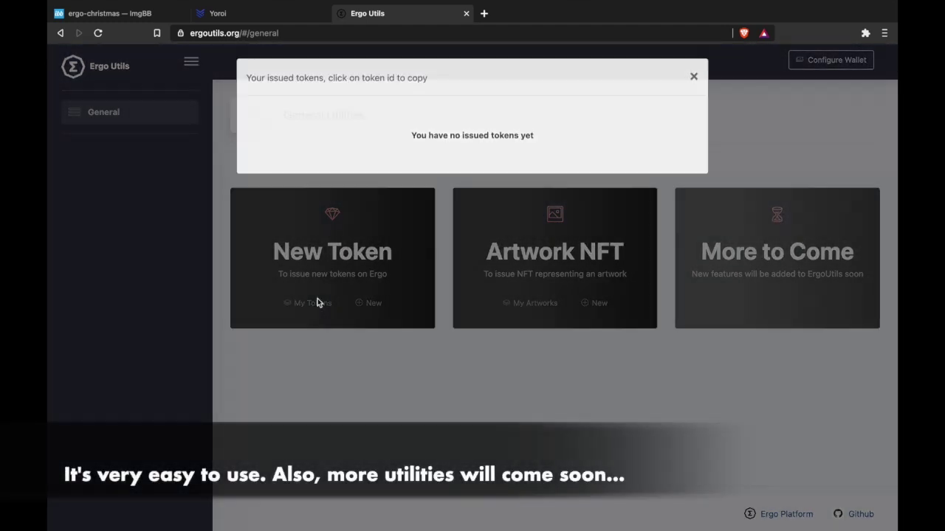
pyautogui.click(369, 306)
pyautogui.click(599, 310)
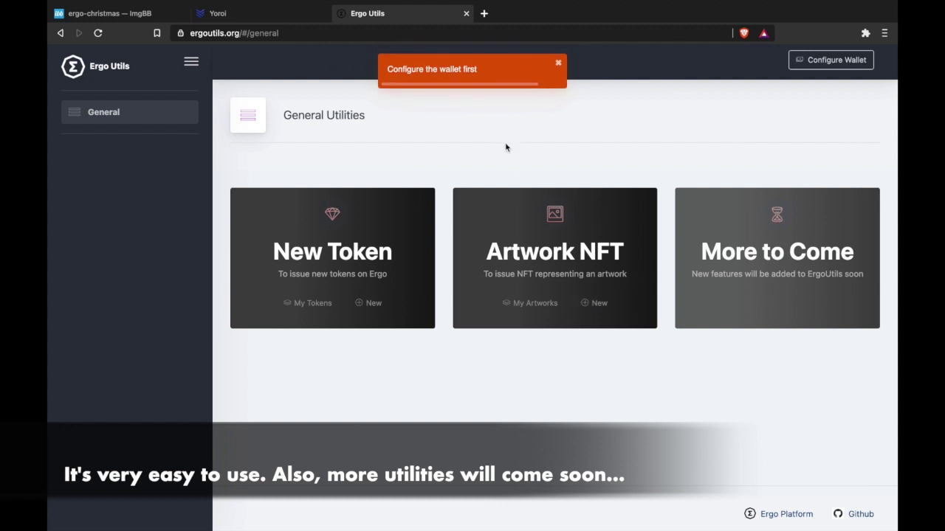
pyautogui.click(485, 71)
# - Open the Ergo Utils wallet configuration and read the note about funds being safe with smart contracts
pyautogui.click(802, 62)
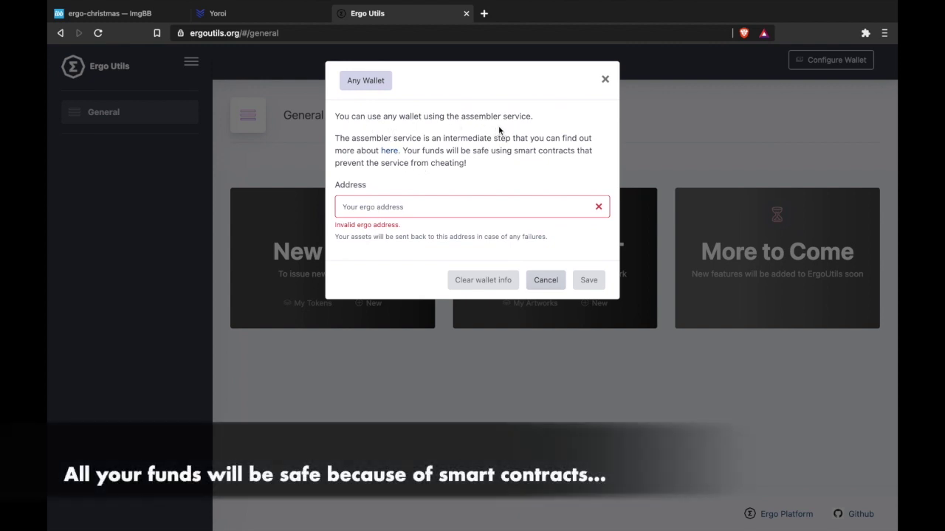
pyautogui.moveTo(403, 152); pyautogui.dragTo(475, 169)
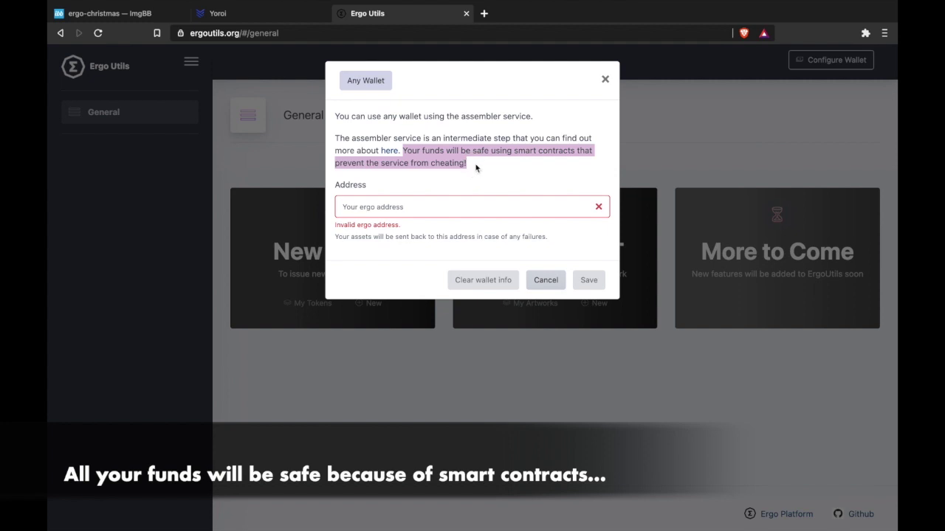
pyautogui.click(476, 168)
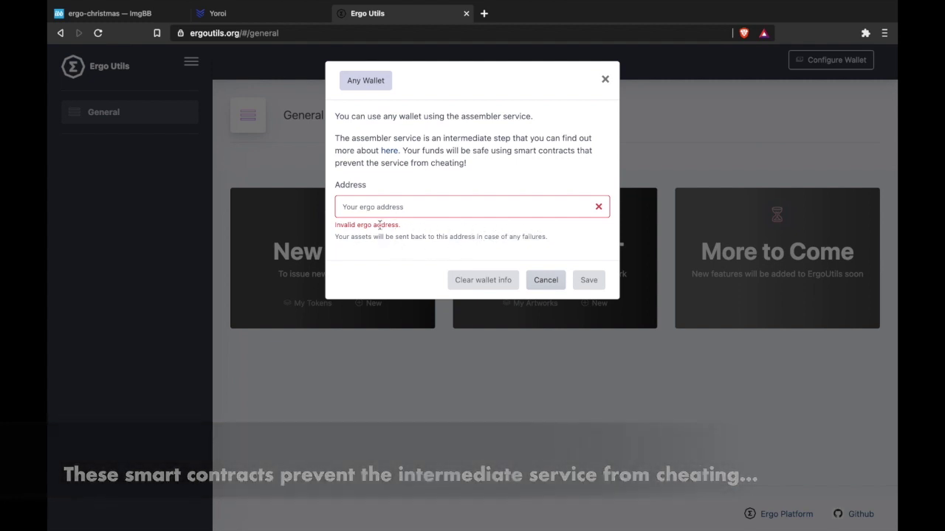
# - Copy the receiving address from the Yoroi wallet, enter it as the wallet address in Ergo Utils, and save the configuration
pyautogui.click(222, 13)
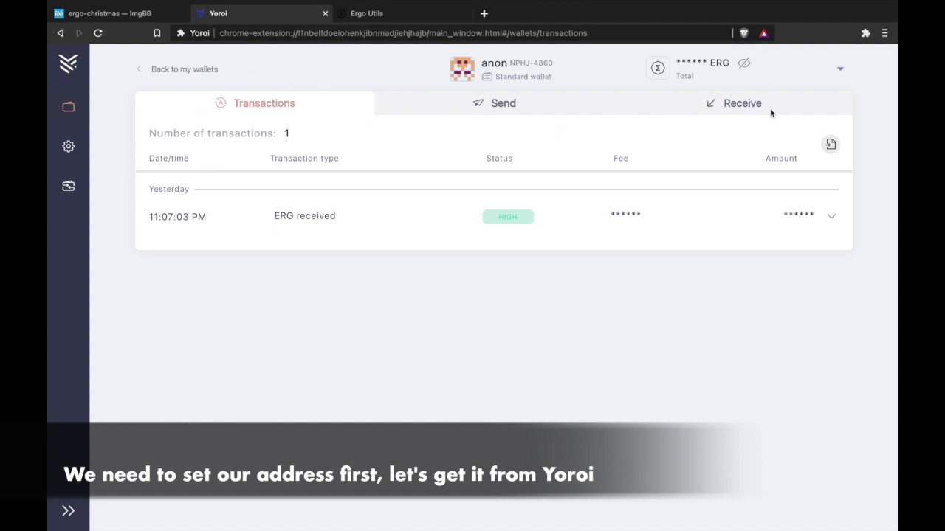
pyautogui.click(720, 104)
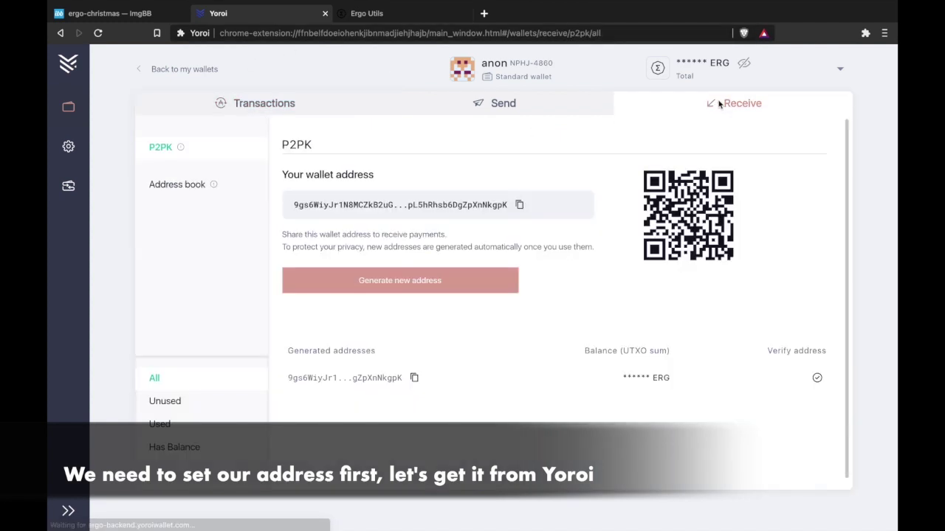
pyautogui.click(414, 378)
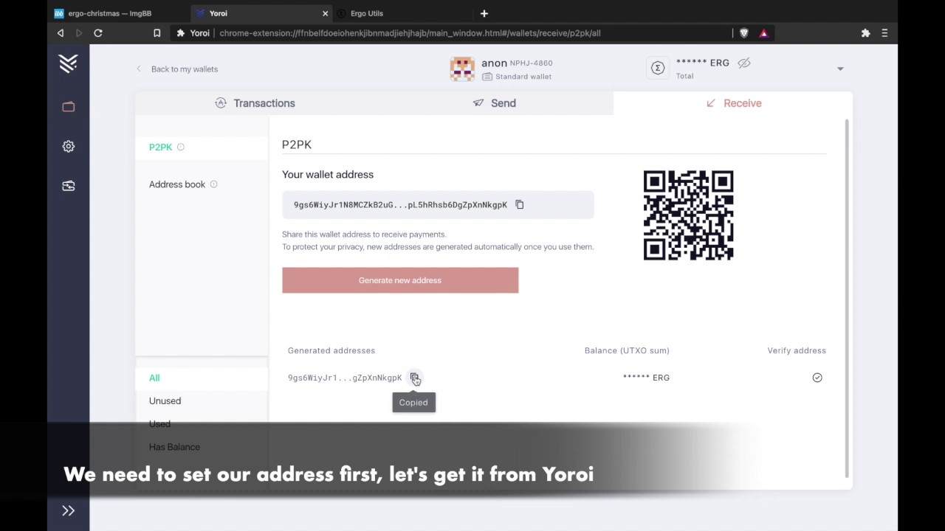
pyautogui.click(402, 13)
pyautogui.rightClick(380, 204)
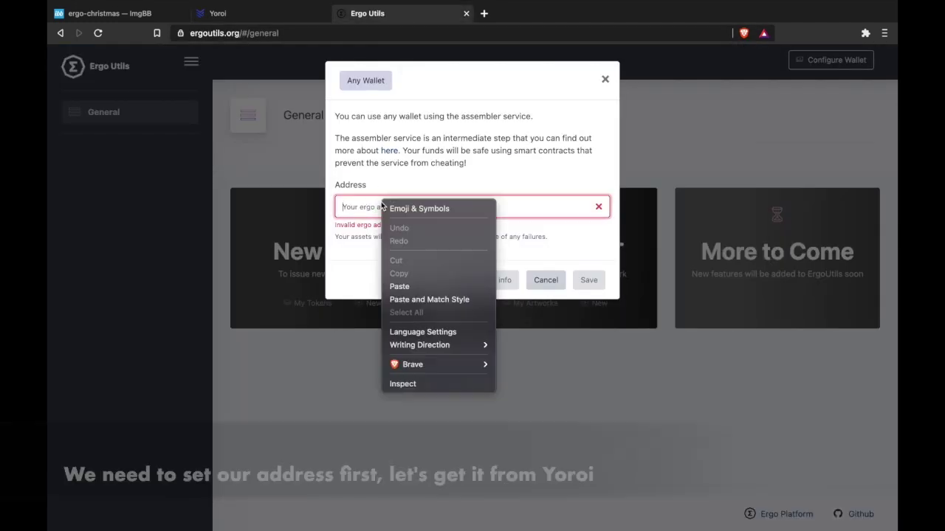
pyautogui.click(412, 287)
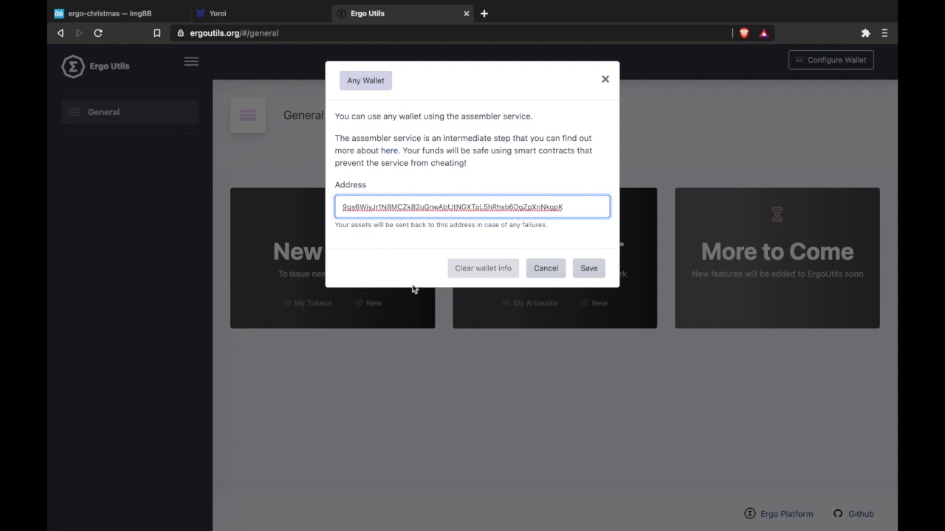
pyautogui.click(591, 269)
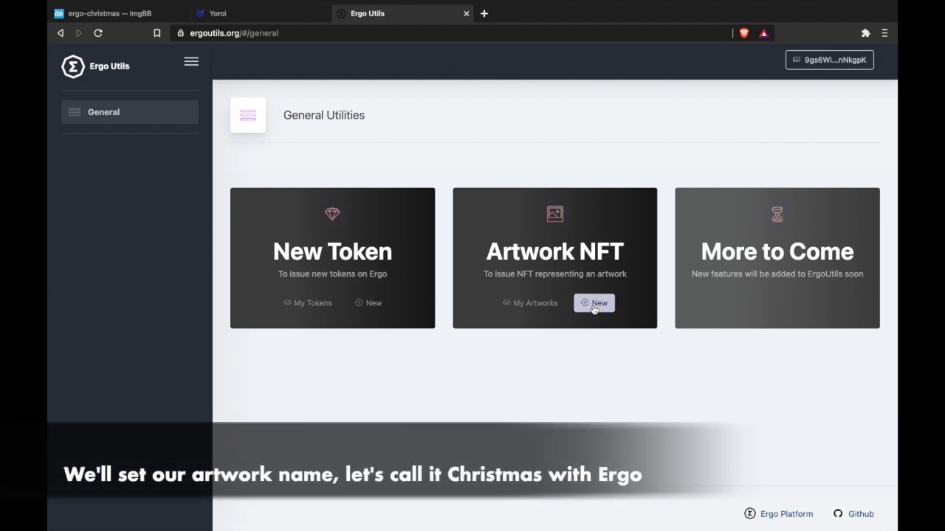
# - Start a new artwork NFT and name the artwork "Christmas with Ergo"
pyautogui.click(594, 303)
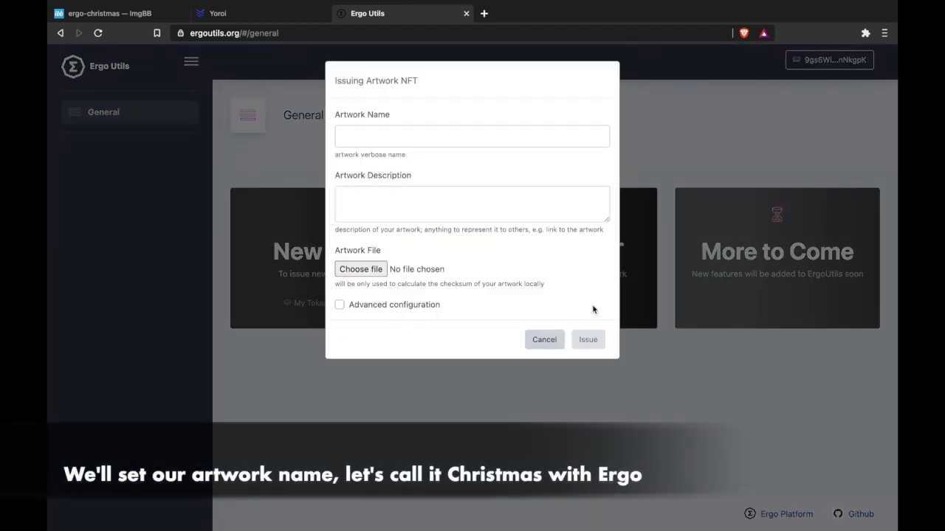
pyautogui.moveTo(366, 81); pyautogui.dragTo(417, 82)
pyautogui.click(451, 81)
pyautogui.click(433, 142)
pyautogui.write('Christmas ')
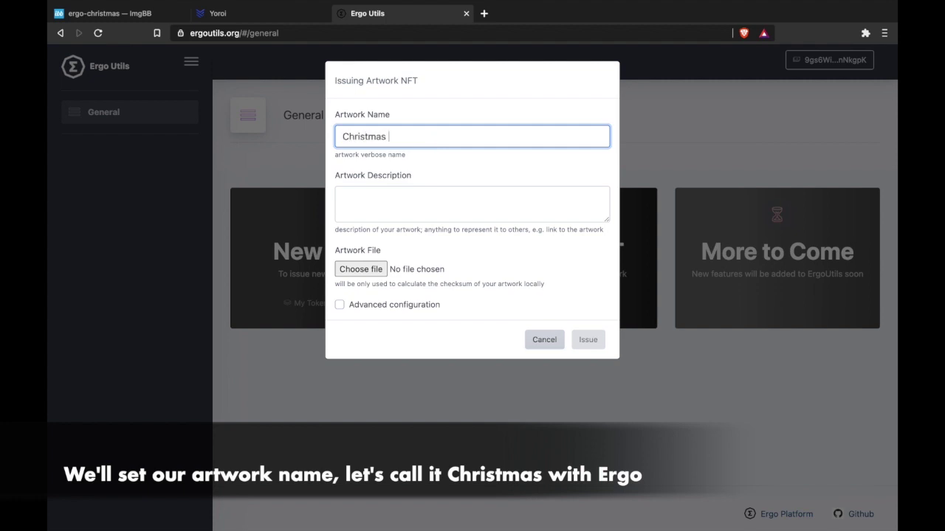
pyautogui.write('with Er')
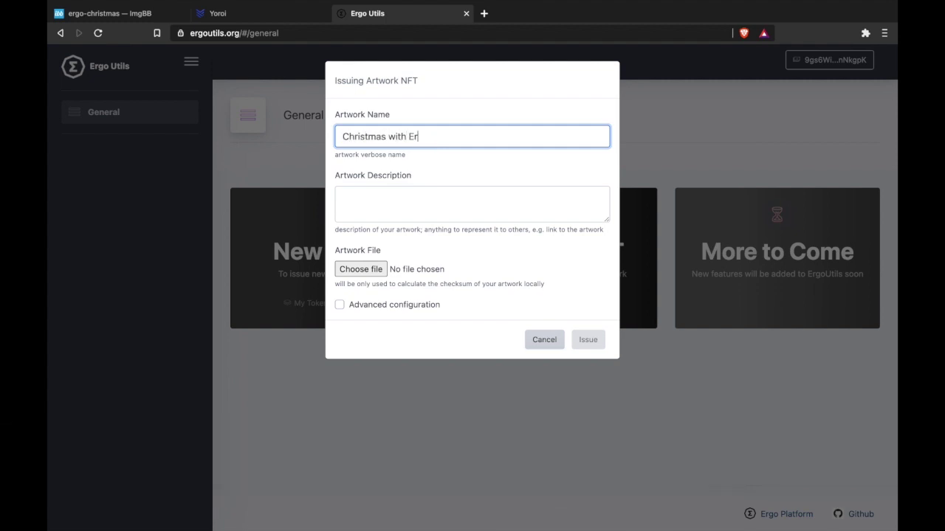
pyautogui.click(364, 208)
pyautogui.moveTo(336, 233); pyautogui.dragTo(420, 233)
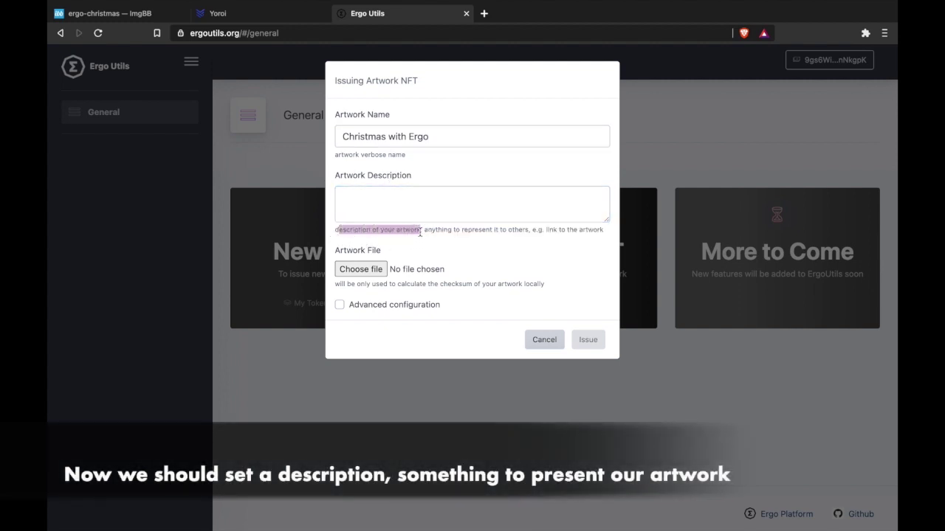
pyautogui.click(420, 233)
pyautogui.moveTo(533, 230); pyautogui.dragTo(601, 228)
pyautogui.click(605, 231)
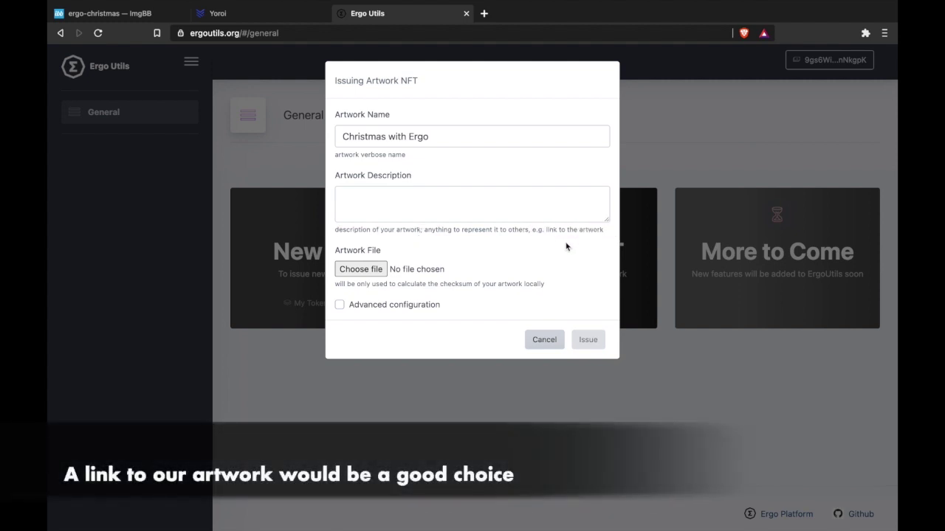
pyautogui.click(145, 15)
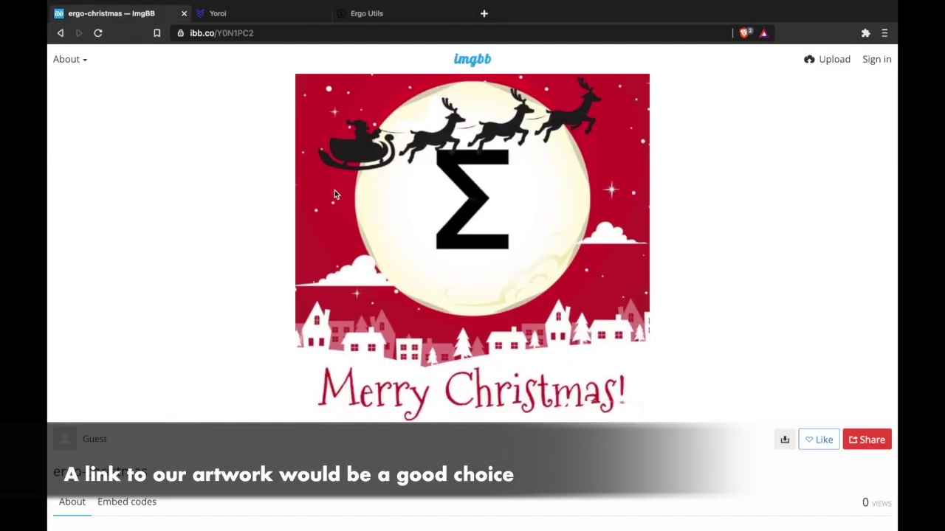
pyautogui.press('super+l')
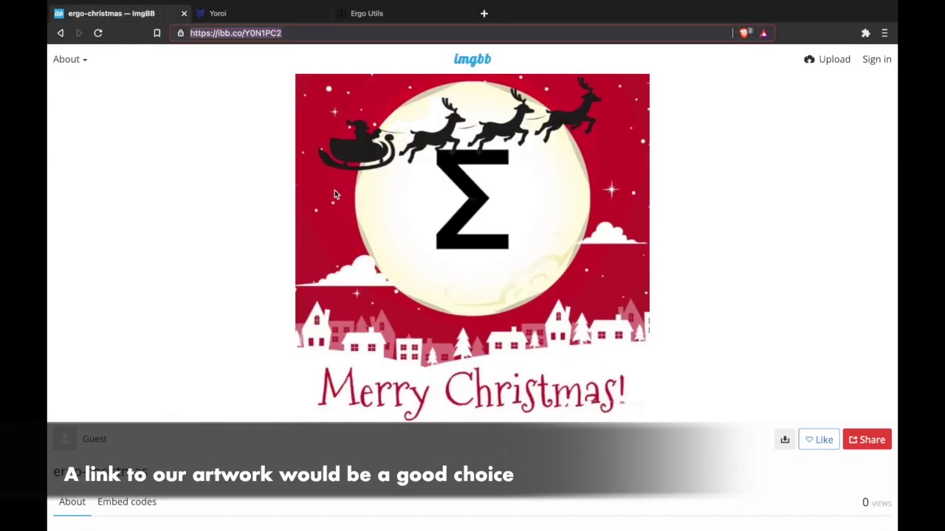
pyautogui.click(392, 14)
pyautogui.click(406, 189)
pyautogui.press('super+v')
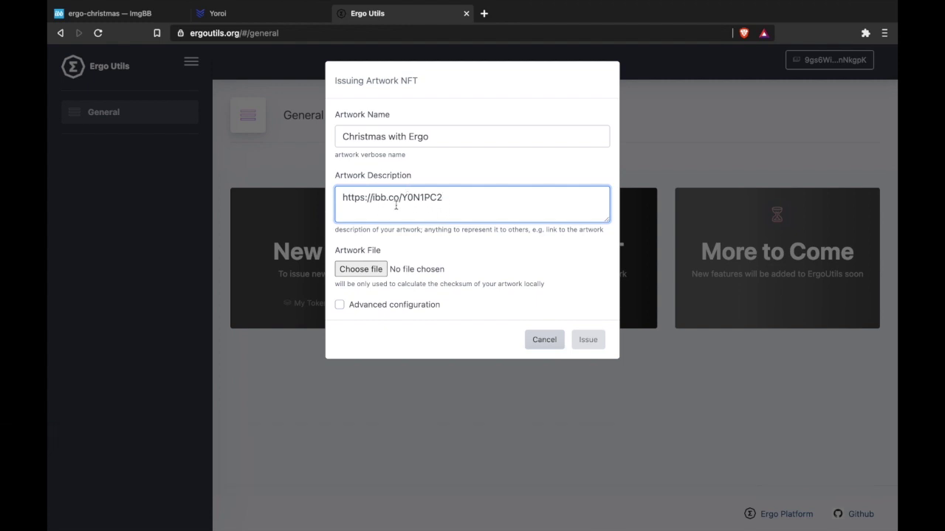
# - Select ergo-christmas.jpg from the anon folder as the artwork file for the checksum
pyautogui.click(478, 247)
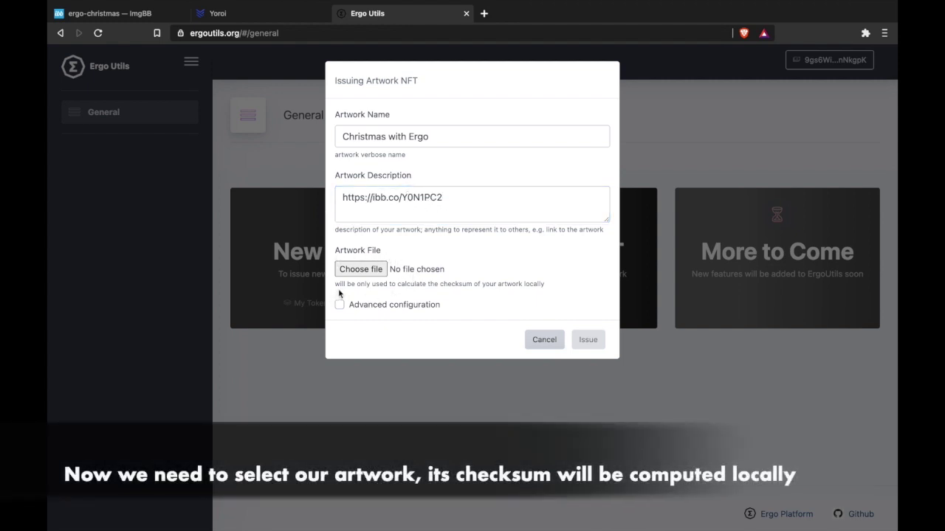
pyautogui.doubleClick(531, 284)
pyautogui.click(574, 288)
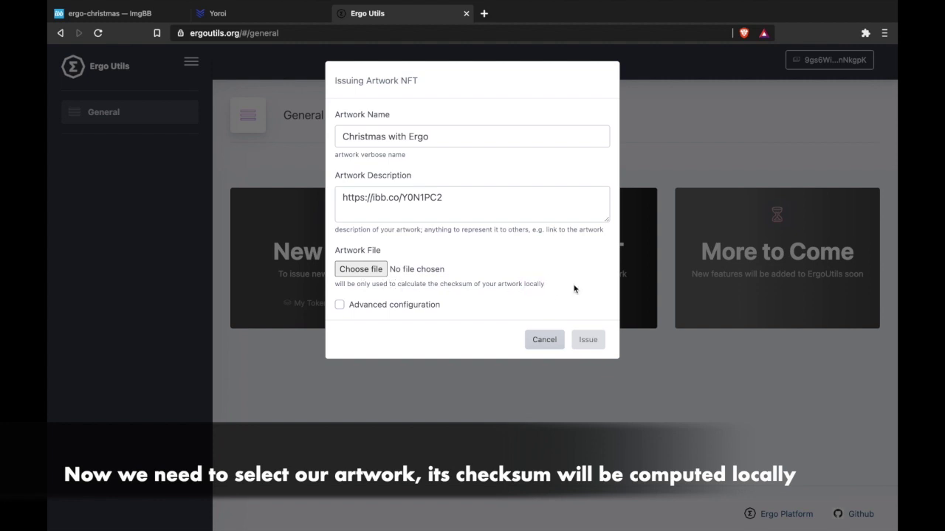
pyautogui.click(373, 270)
pyautogui.click(279, 214)
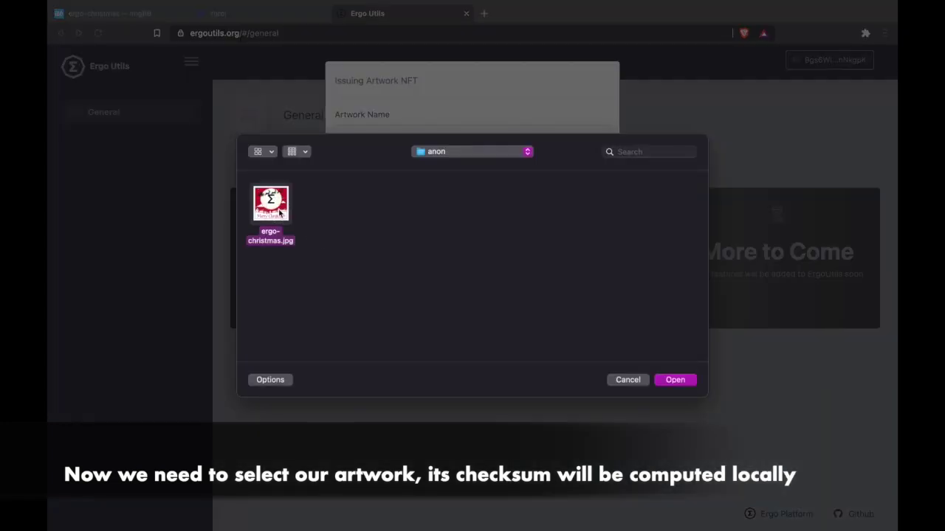
pyautogui.click(680, 378)
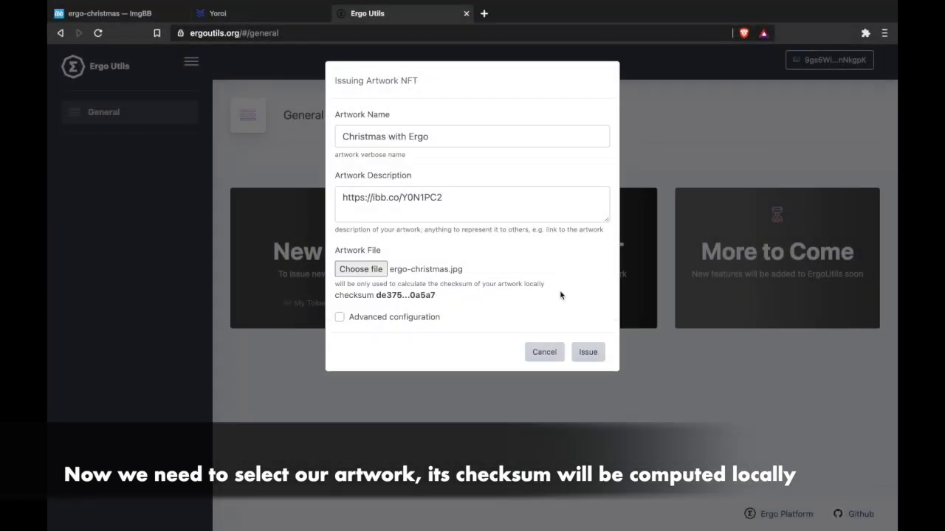
pyautogui.click(406, 295)
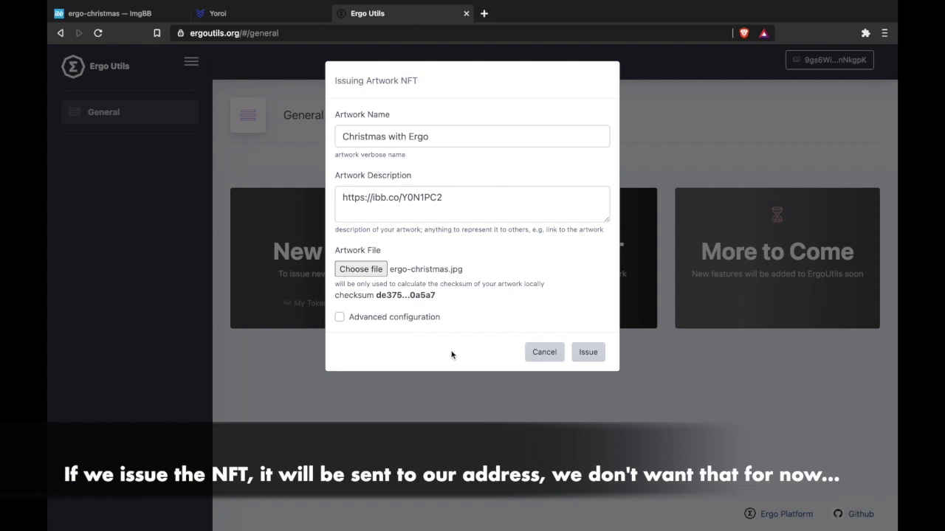
# - Open the Ergo Auction House site, ergoauctions.org, in a new browser tab
pyautogui.hotkey('ctrl', 't')
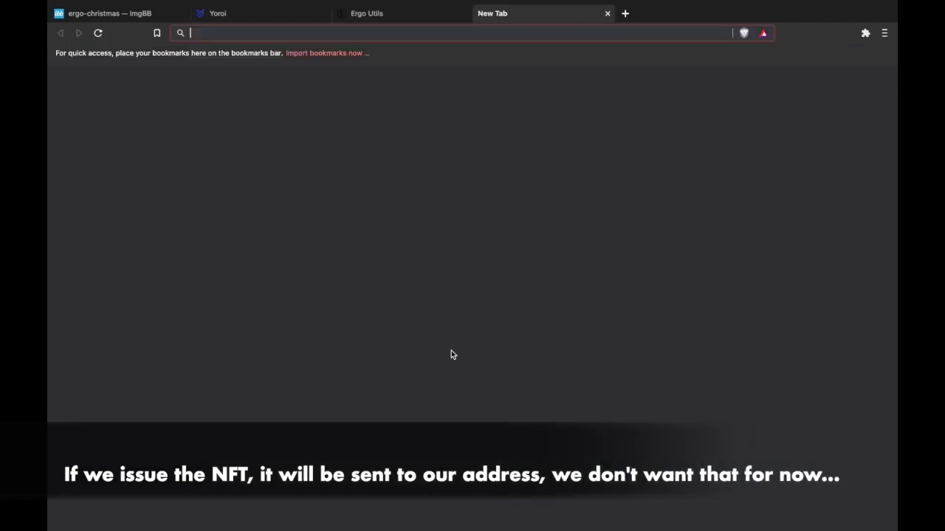
pyautogui.write('ergoauctions.org')
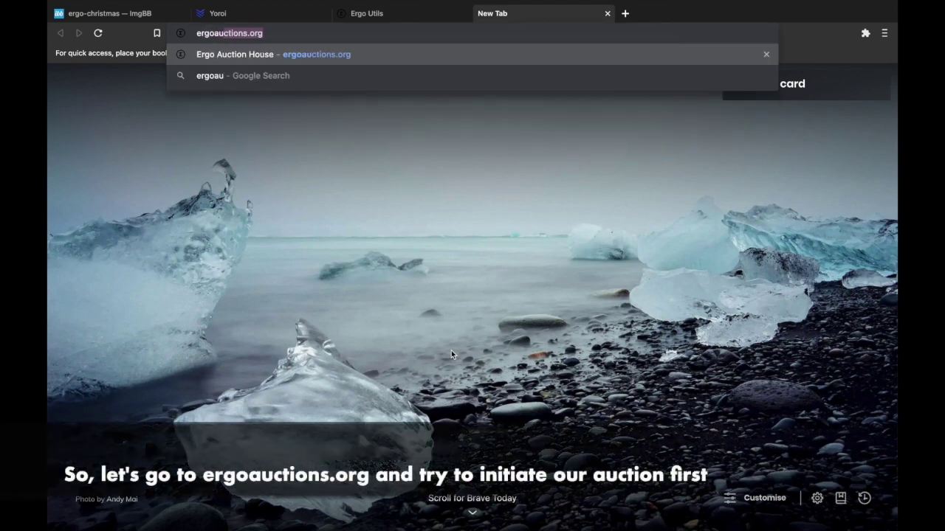
pyautogui.press('Return')
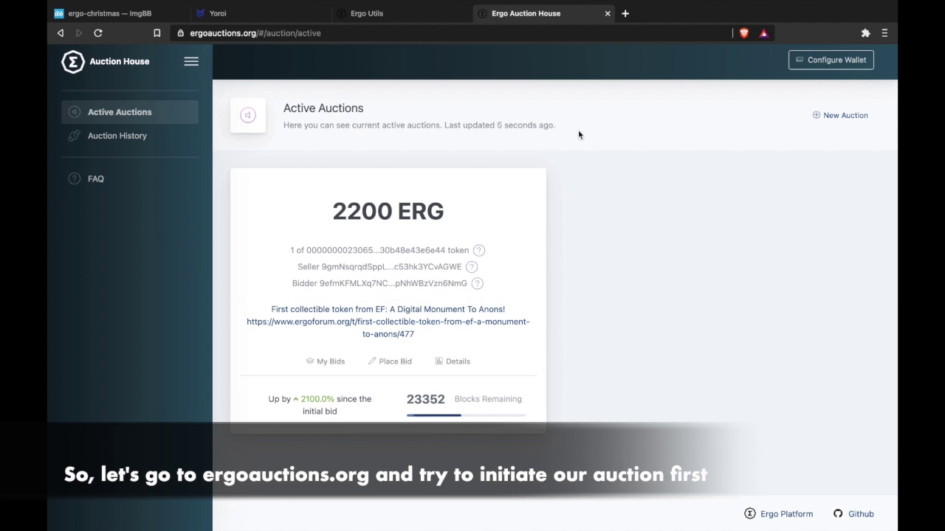
# - Configure the Auction House for any wallet, using the receive address from the Yoroi wallet, and save it
pyautogui.click(819, 112)
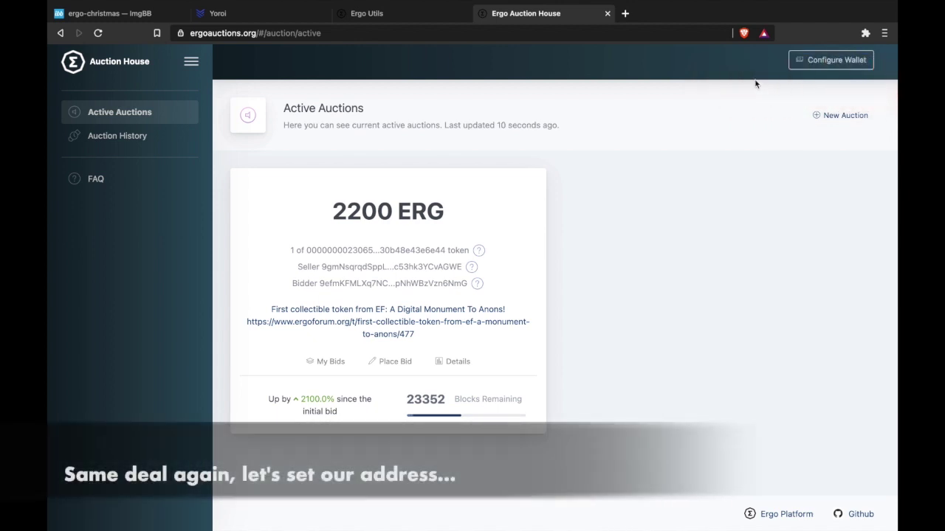
pyautogui.click(835, 62)
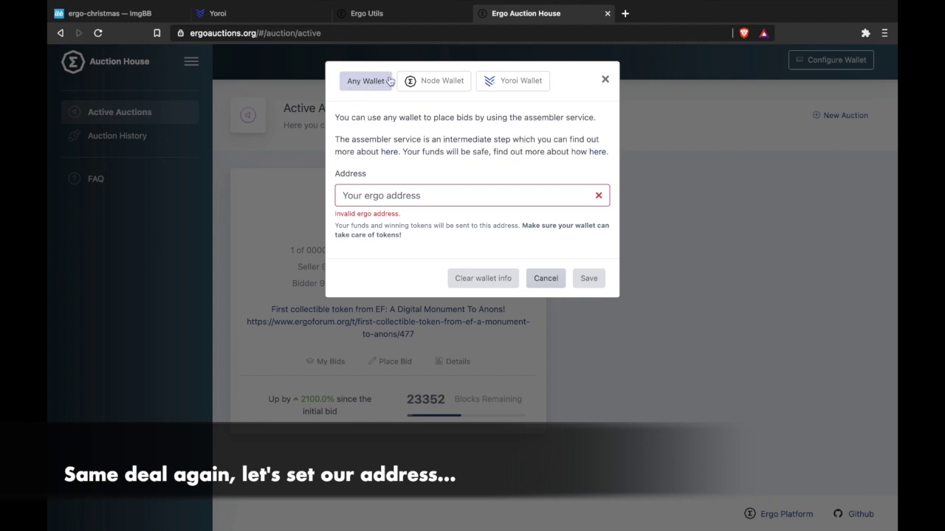
pyautogui.hotkey('ctrl', '2')
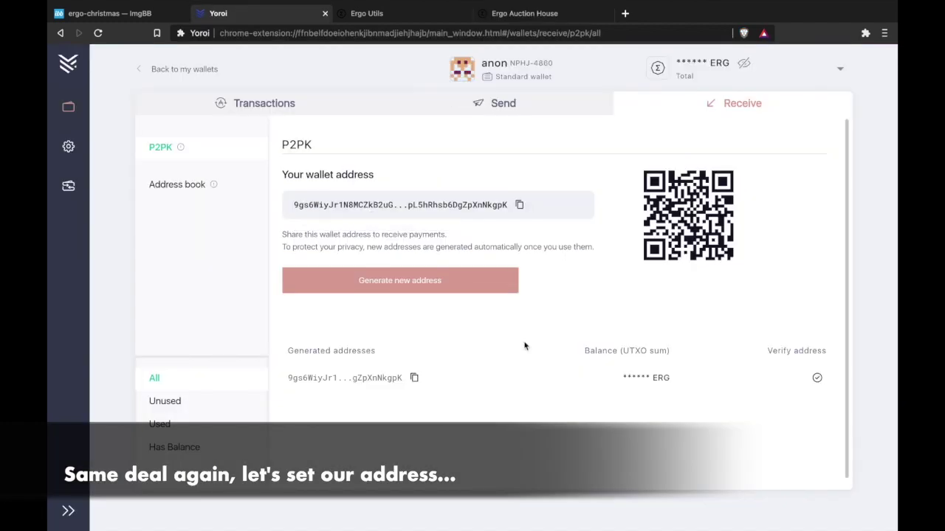
pyautogui.click(537, 15)
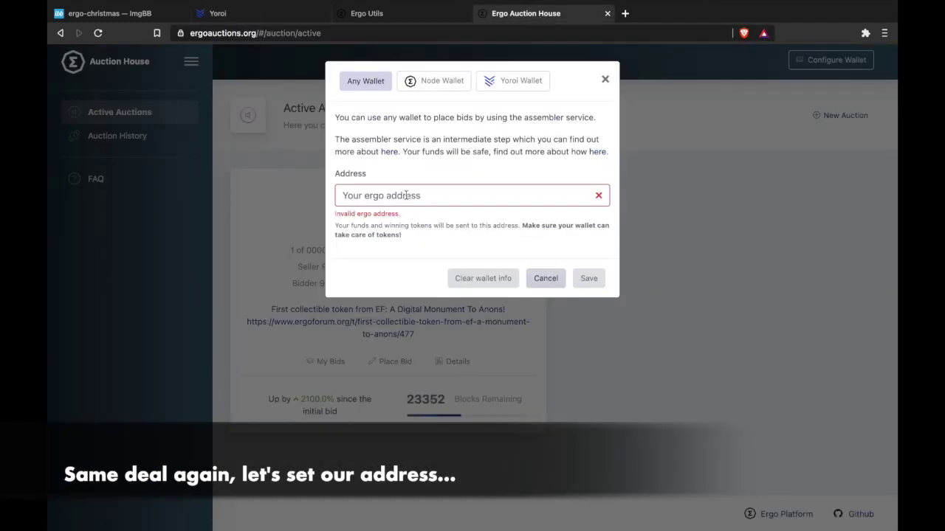
pyautogui.rightClick(407, 198)
pyautogui.click(451, 276)
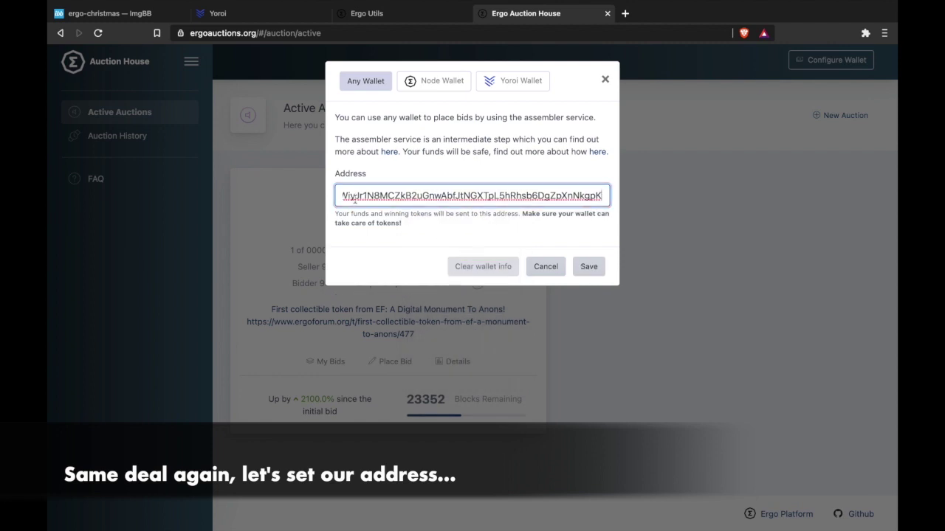
pyautogui.click(589, 266)
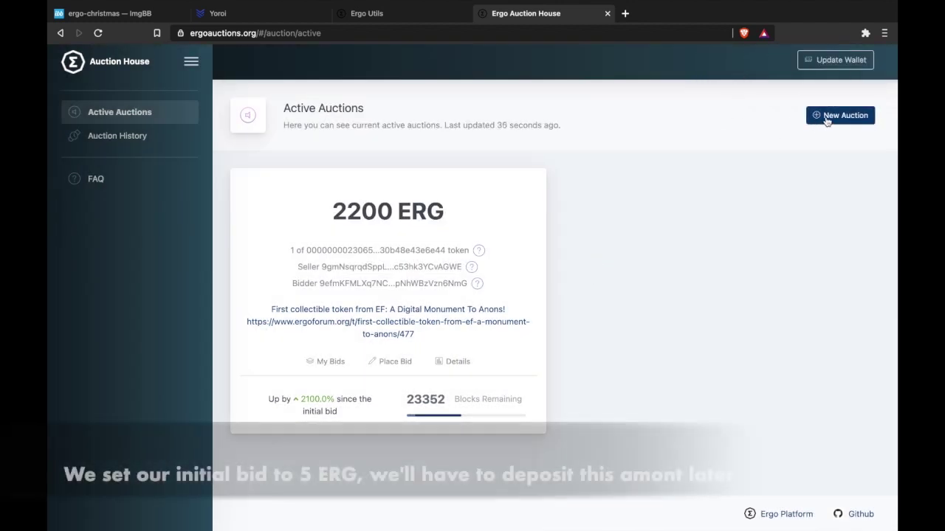
# - Start a new auction with an initial bid of 5 ERG and a minimum step of 20 ERG
pyautogui.click(826, 116)
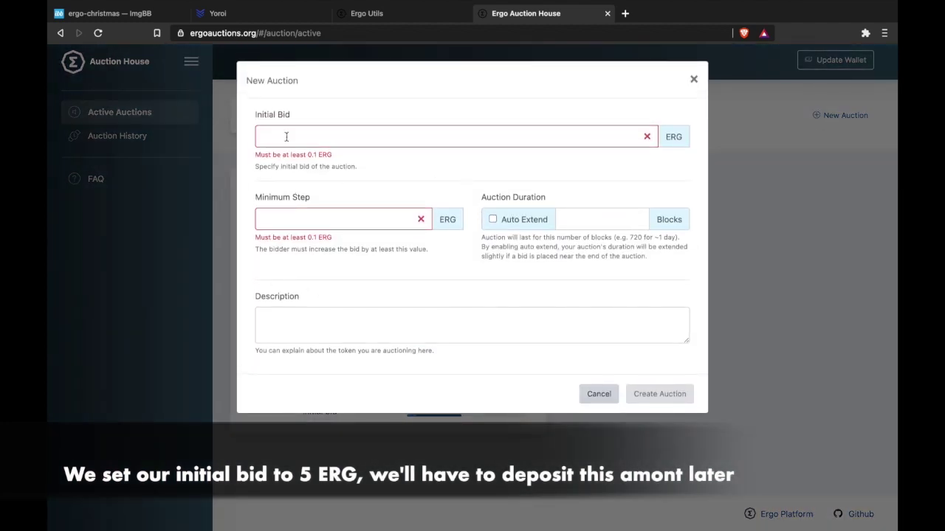
pyautogui.click(333, 133)
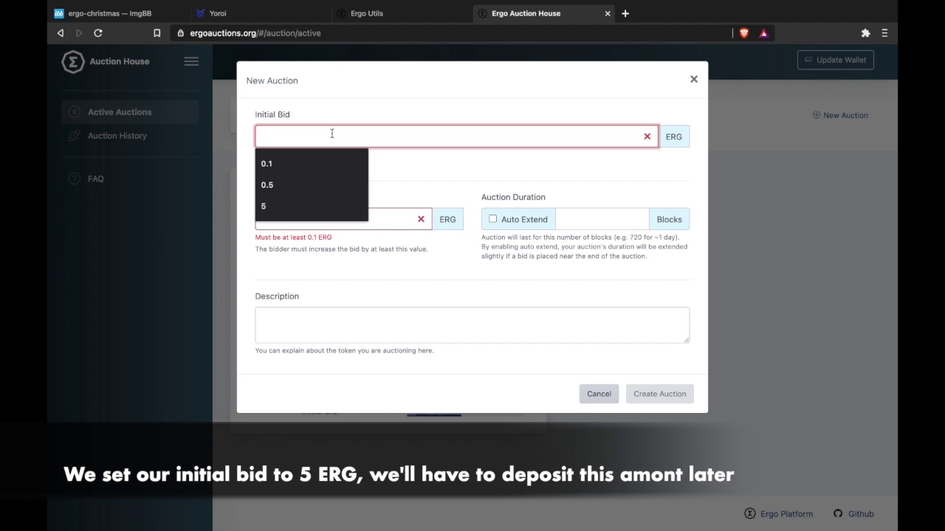
pyautogui.write('5')
pyautogui.click(337, 207)
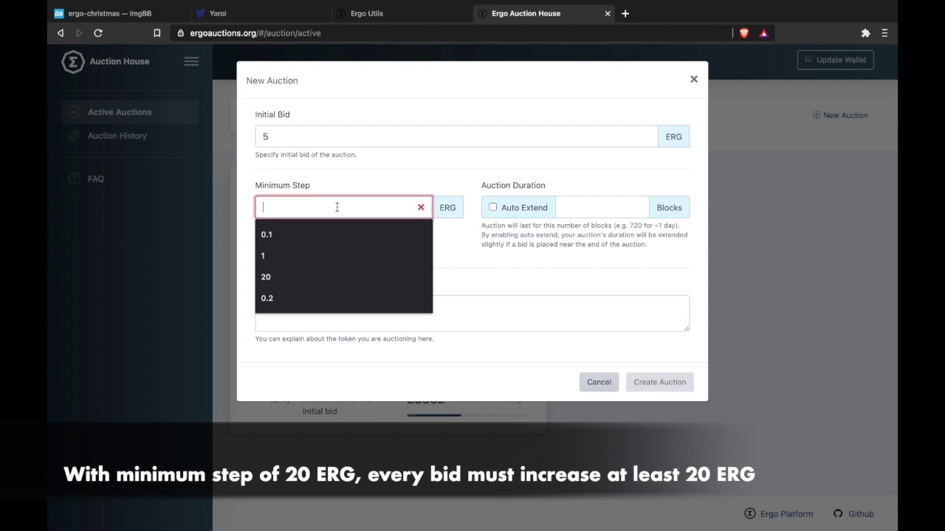
pyautogui.write('20')
pyautogui.click(347, 244)
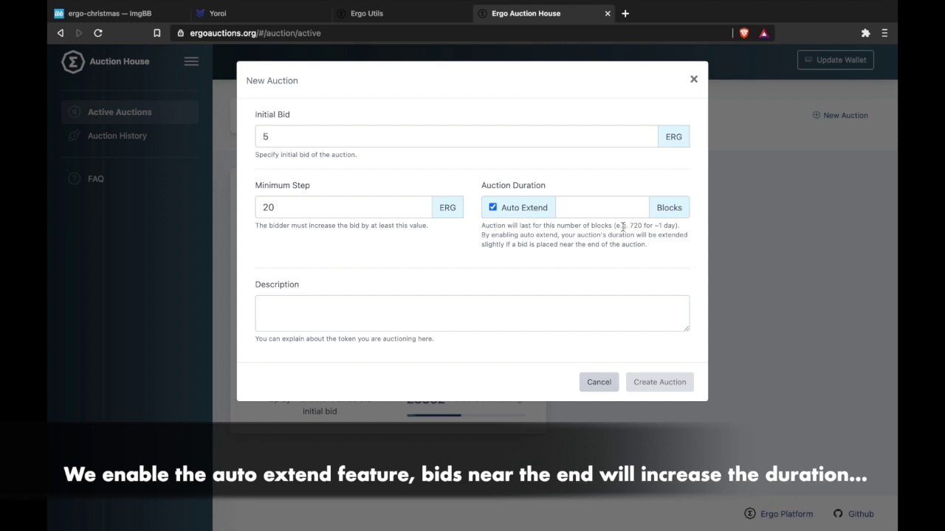
# - Enable Auto Extend and set the auction duration to 1440 blocks
pyautogui.moveTo(629, 225); pyautogui.dragTo(675, 226)
pyautogui.click(671, 234)
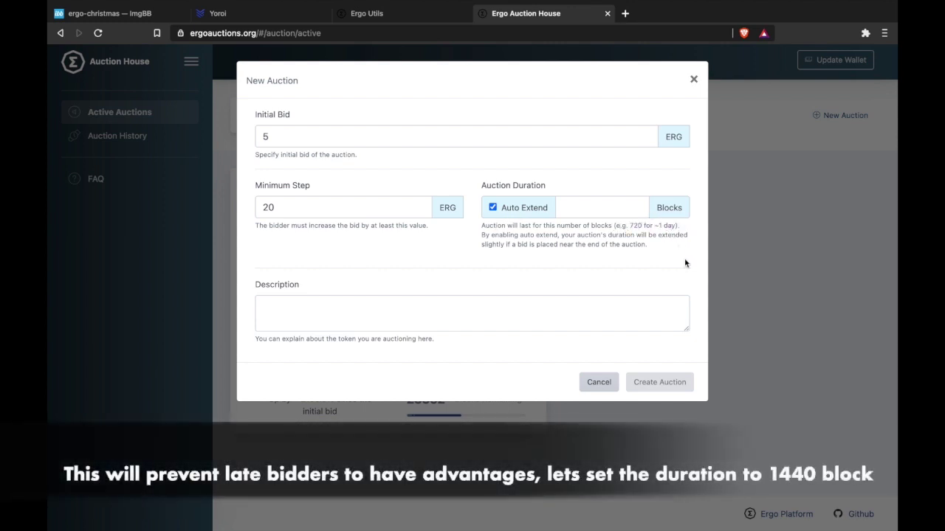
pyautogui.click(595, 207)
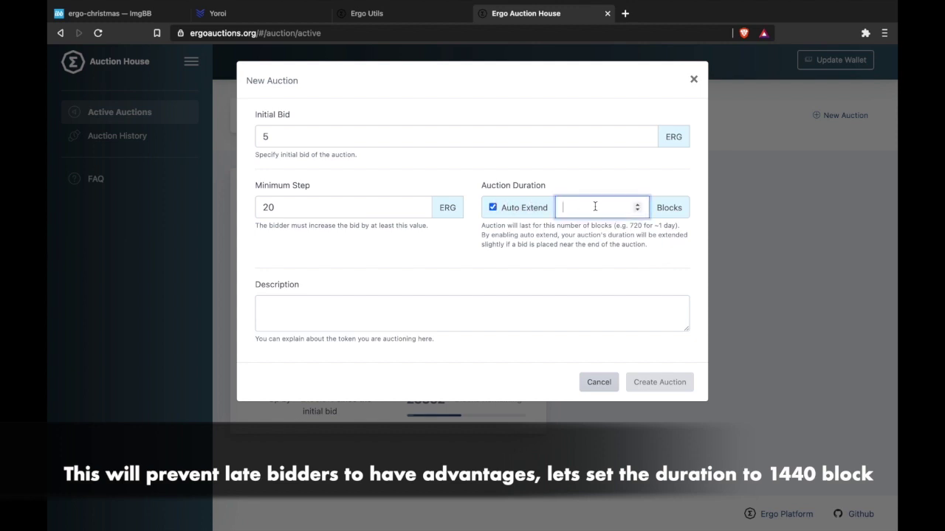
pyautogui.write('1440')
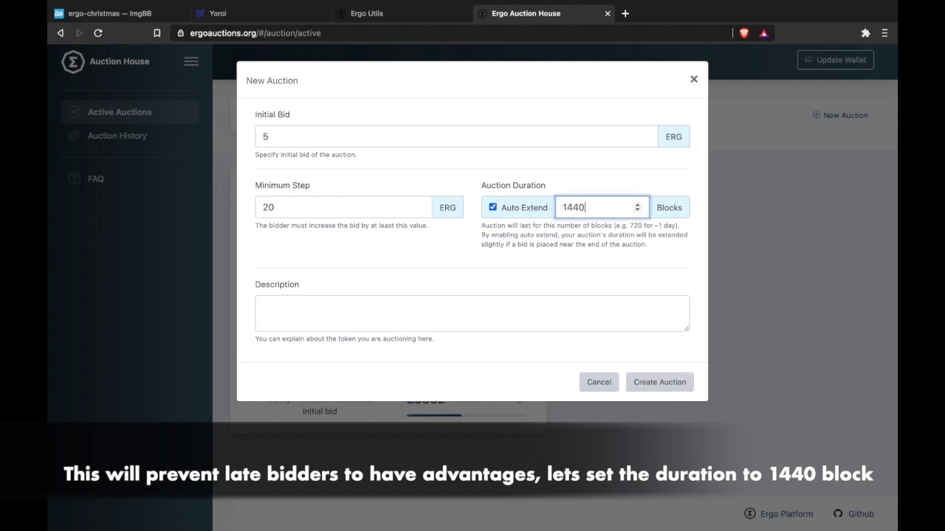
pyautogui.click(592, 263)
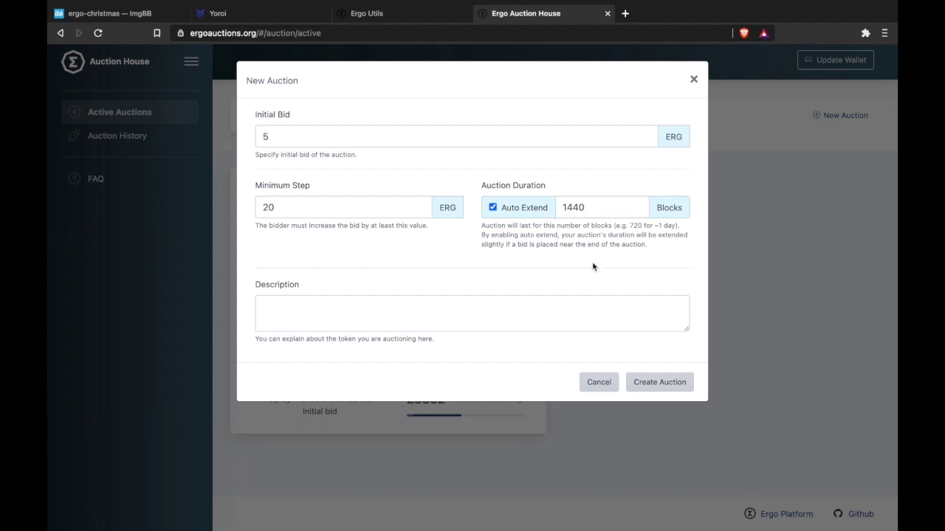
# - Set the auction description to "First artwork auction - Christmas with Ergo." and create the auction
pyautogui.click(527, 310)
pyautogui.write('First')
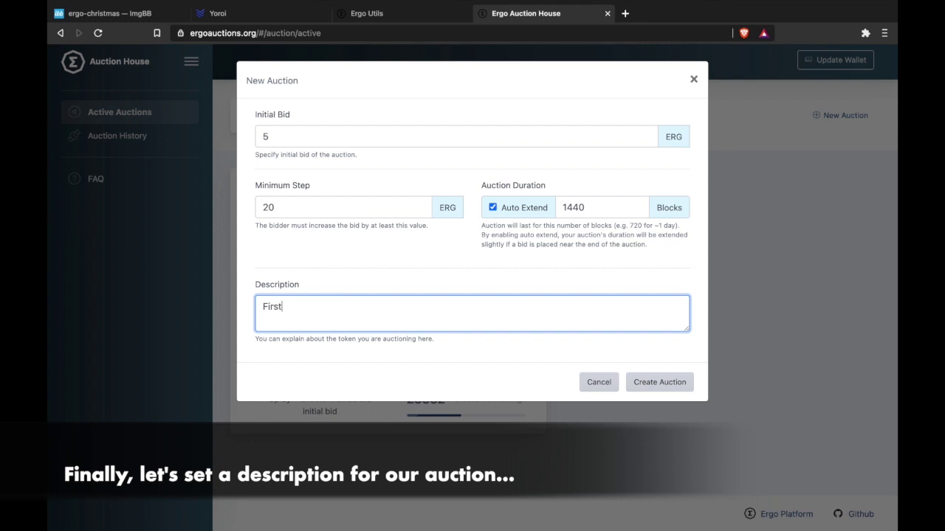
pyautogui.write(' artwork auction - Ergo ')
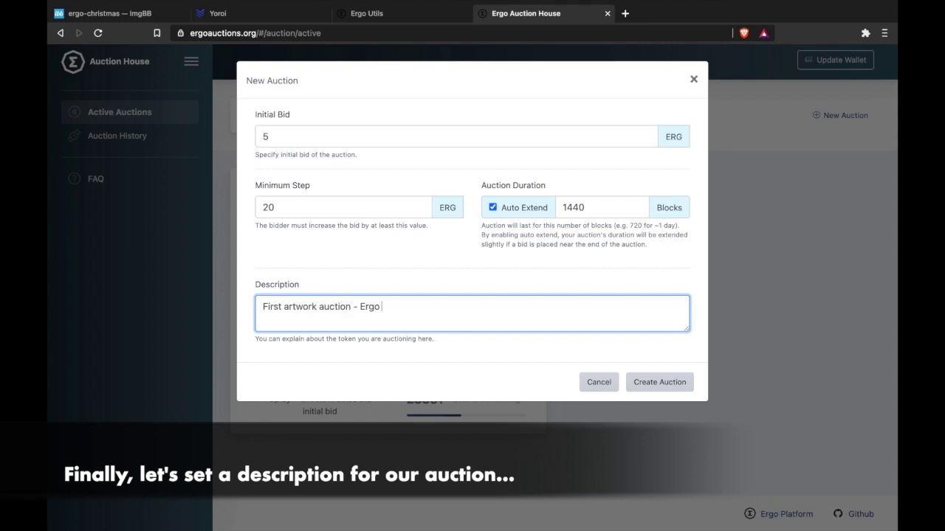
pyautogui.write('Christmas with Ergo')
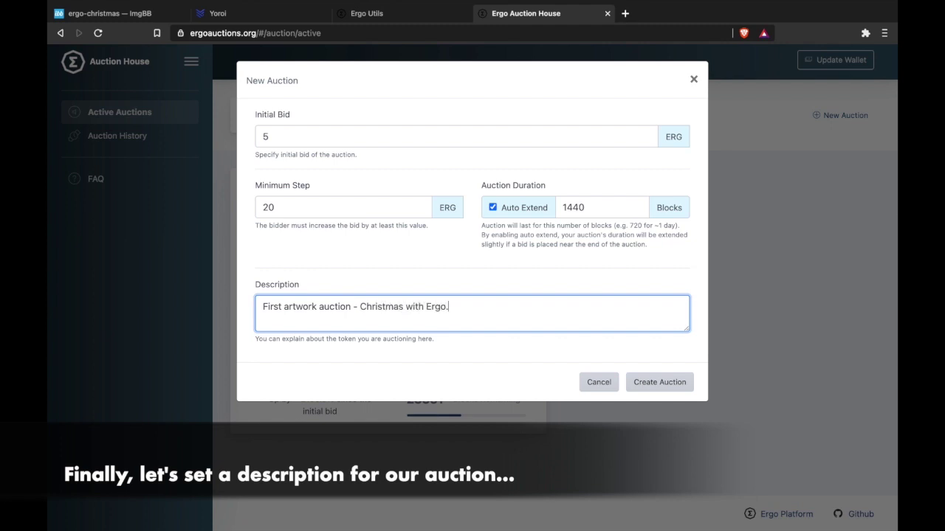
pyautogui.click(435, 288)
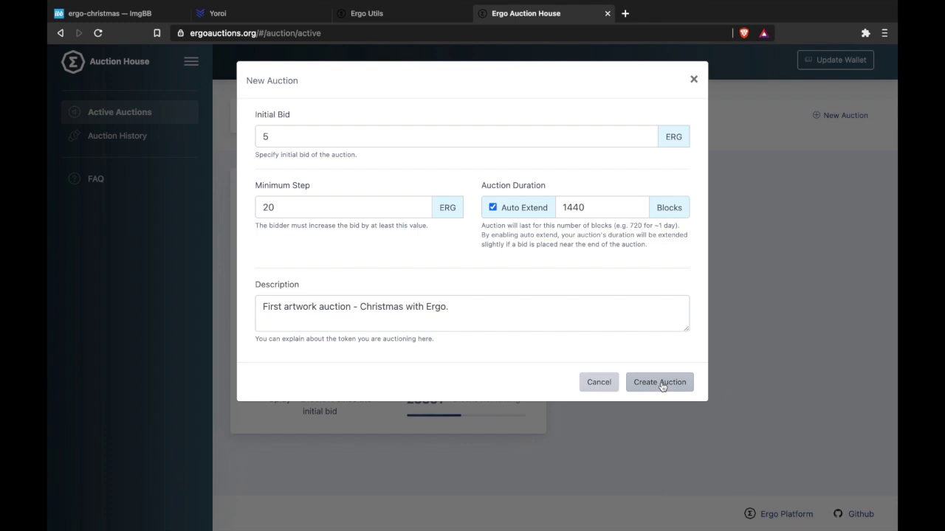
pyautogui.click(661, 384)
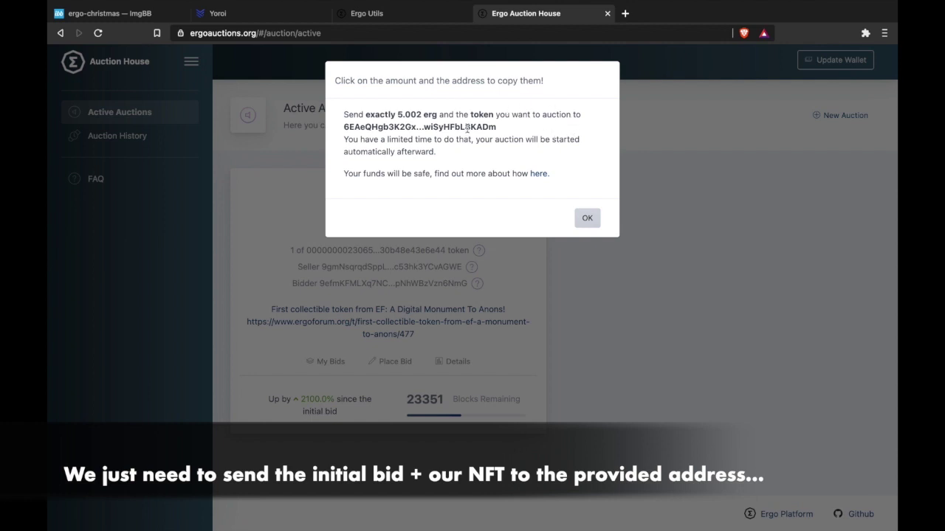
pyautogui.moveTo(344, 140); pyautogui.dragTo(470, 140)
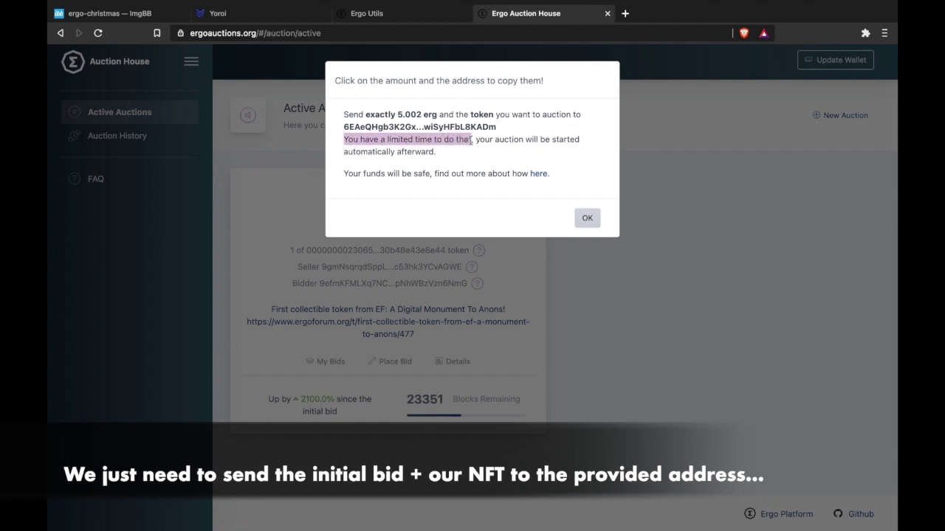
pyautogui.click(470, 140)
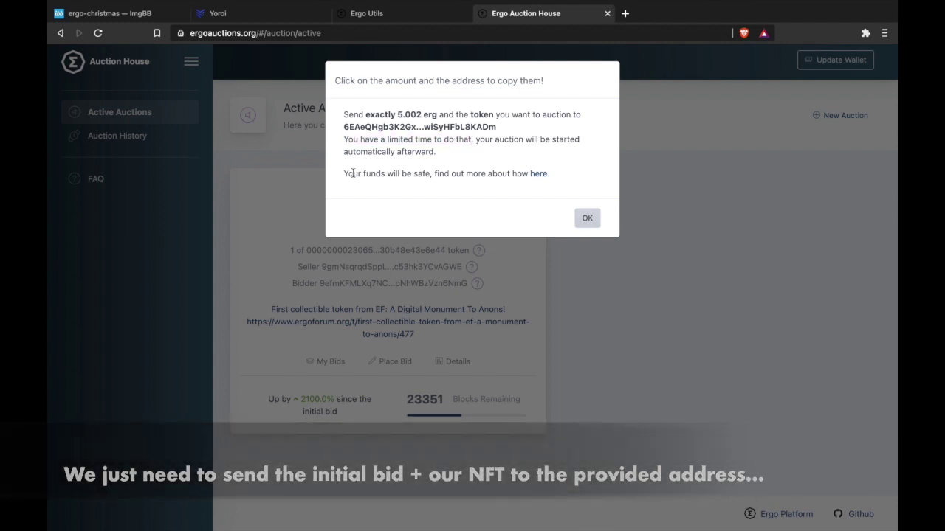
pyautogui.moveTo(344, 174); pyautogui.dragTo(434, 171)
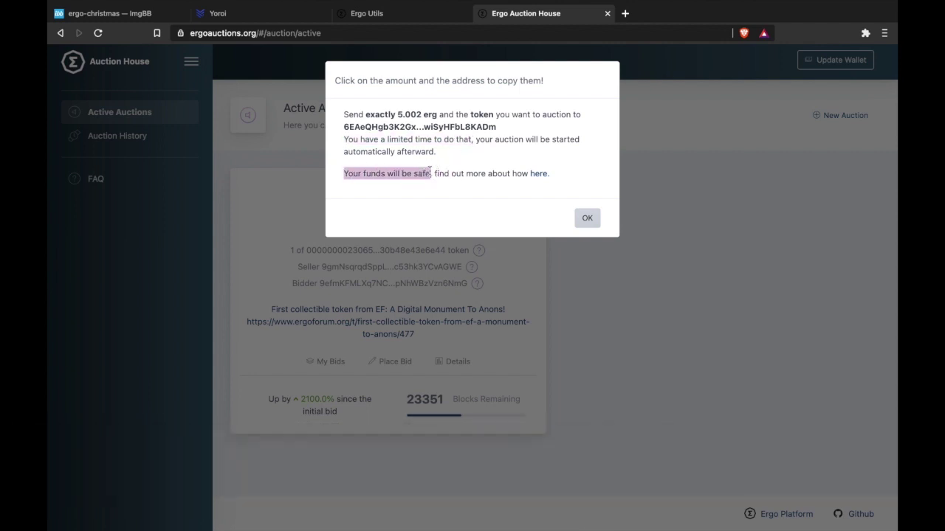
pyautogui.click(468, 182)
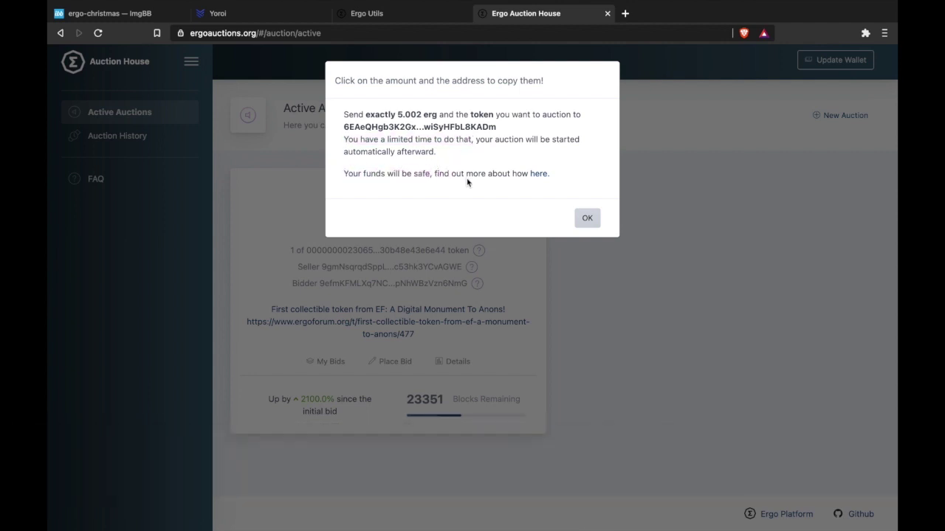
# - Copy the auction's required deposit amount and, in the Ergo Utils NFT form's advanced configuration, set the ERG amount to 5.002
pyautogui.click(412, 115)
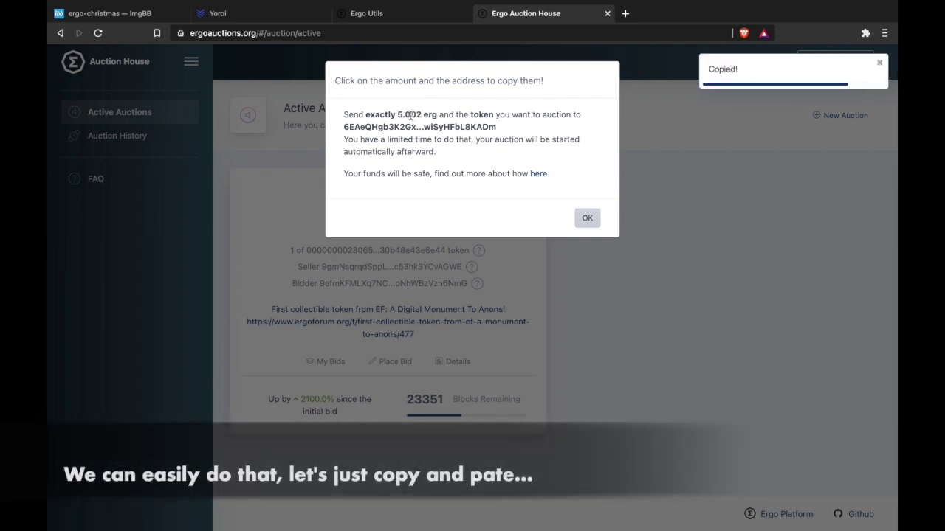
pyautogui.click(374, 15)
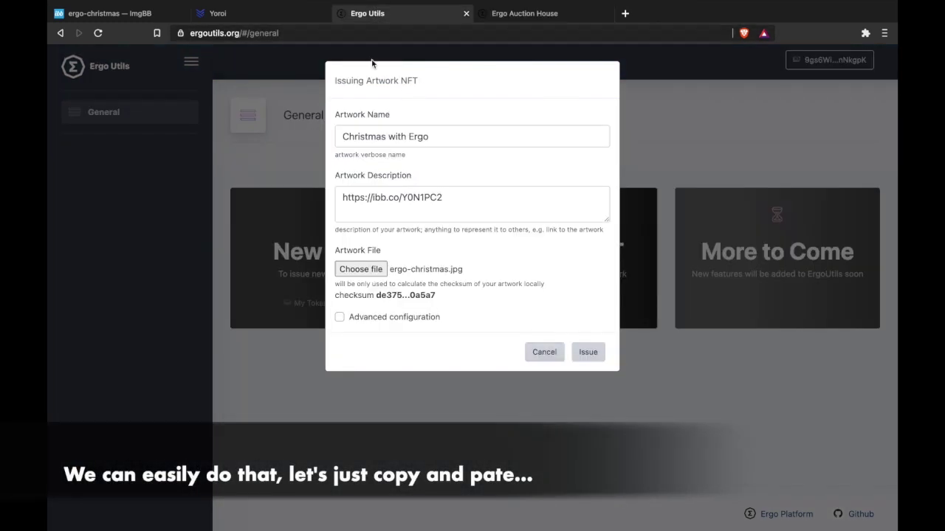
pyautogui.click(366, 319)
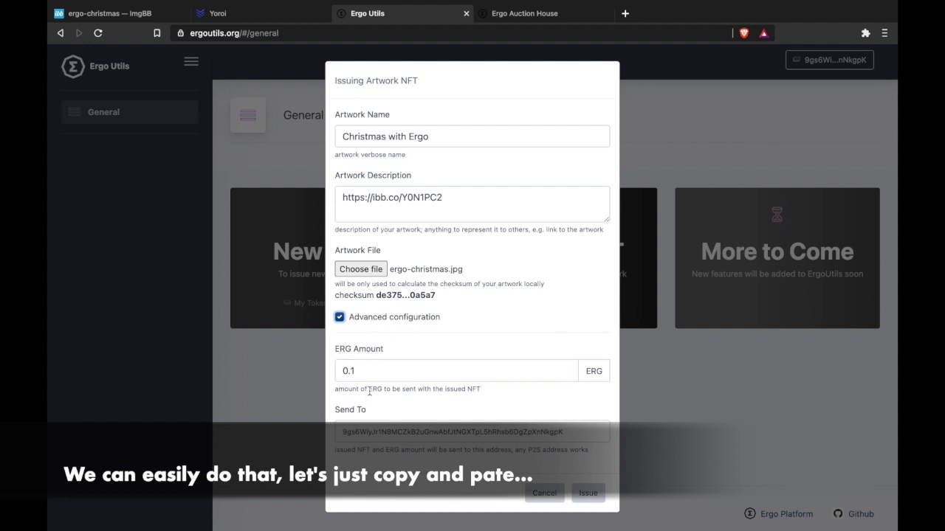
pyautogui.click(420, 370)
pyautogui.rightClick(420, 370)
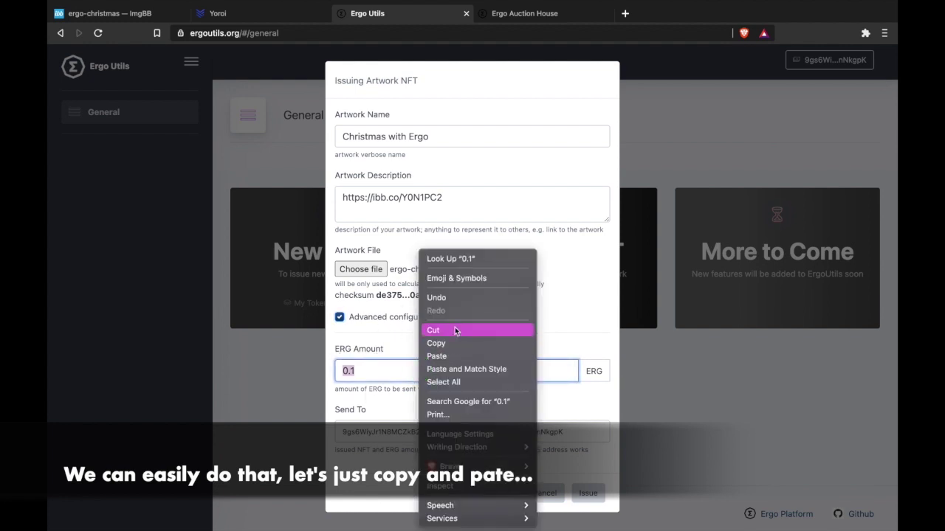
pyautogui.click(454, 356)
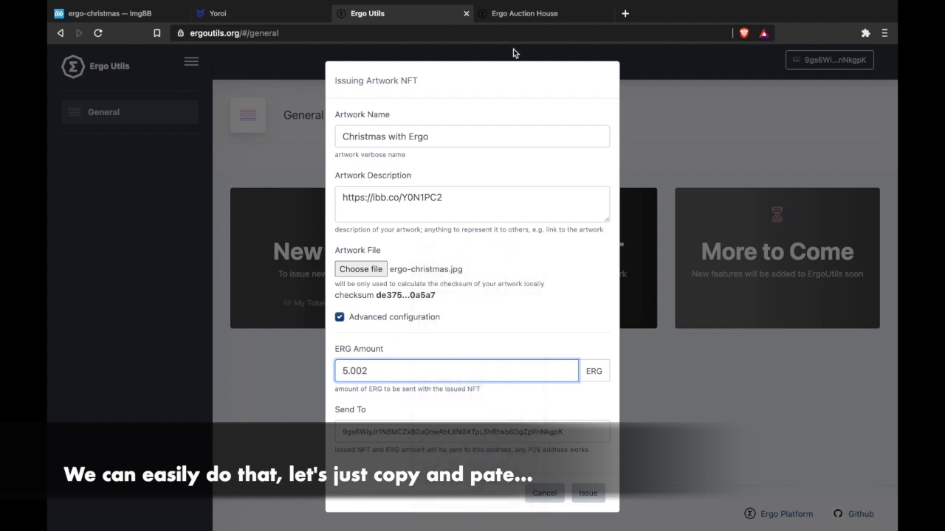
# - Copy the deposit address from the Auction House and replace the NFT's Send To address in Ergo Utils with it
pyautogui.click(541, 20)
pyautogui.click(443, 126)
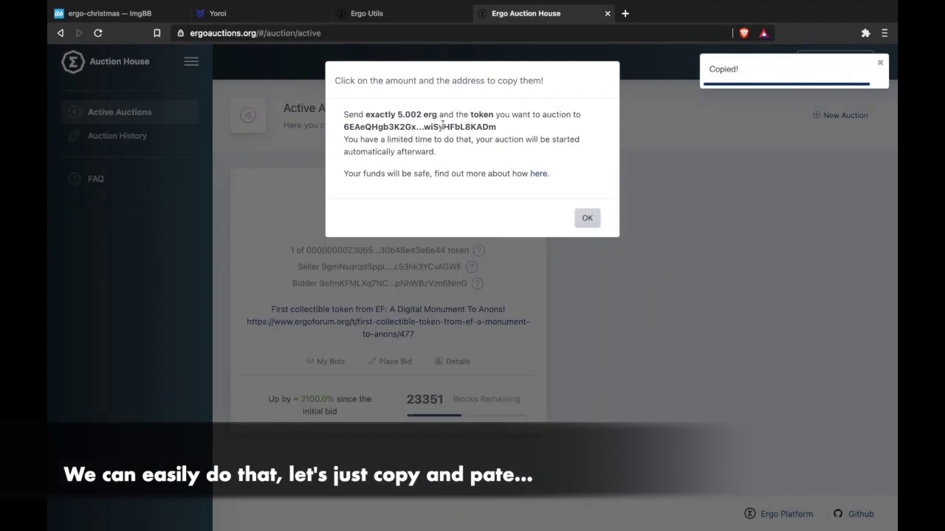
pyautogui.click(418, 16)
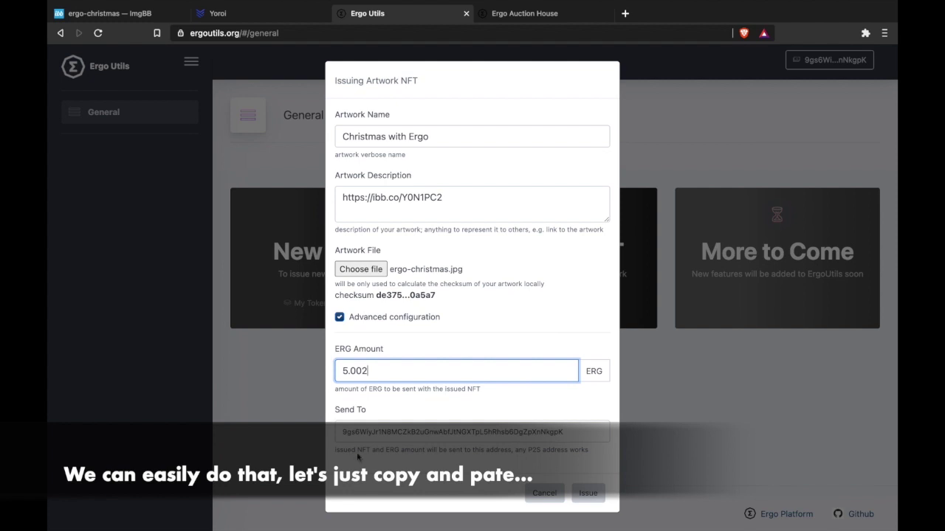
pyautogui.doubleClick(525, 434)
pyautogui.rightClick(524, 434)
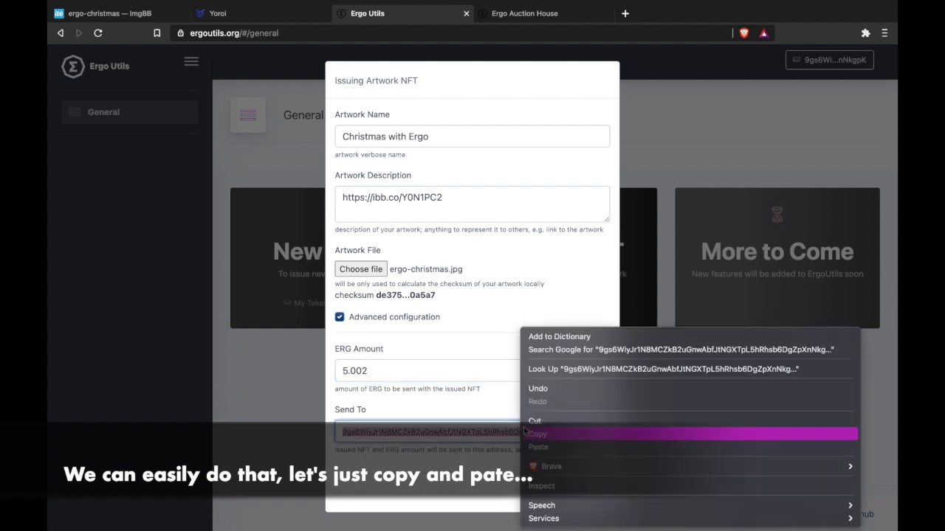
pyautogui.click(546, 446)
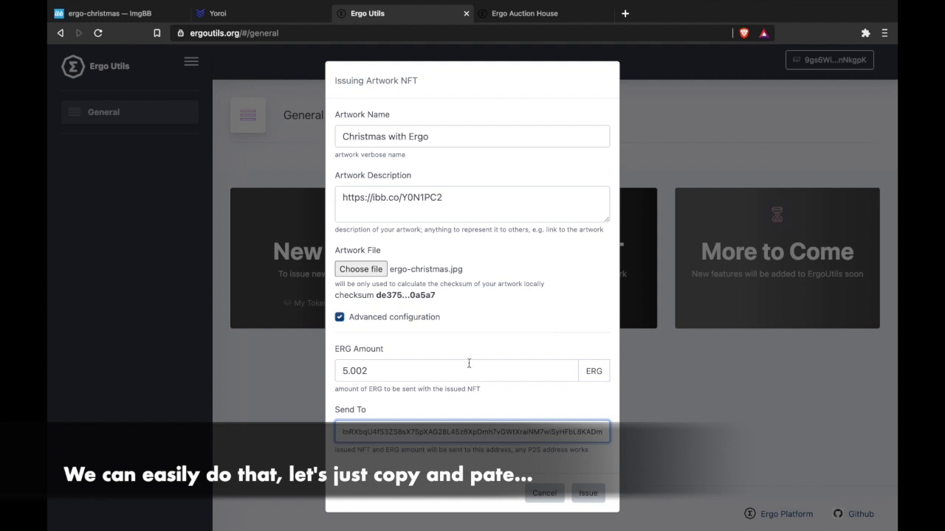
# - Issue the artwork NFT and copy the exact ERG amount requested for the payment
pyautogui.click(589, 495)
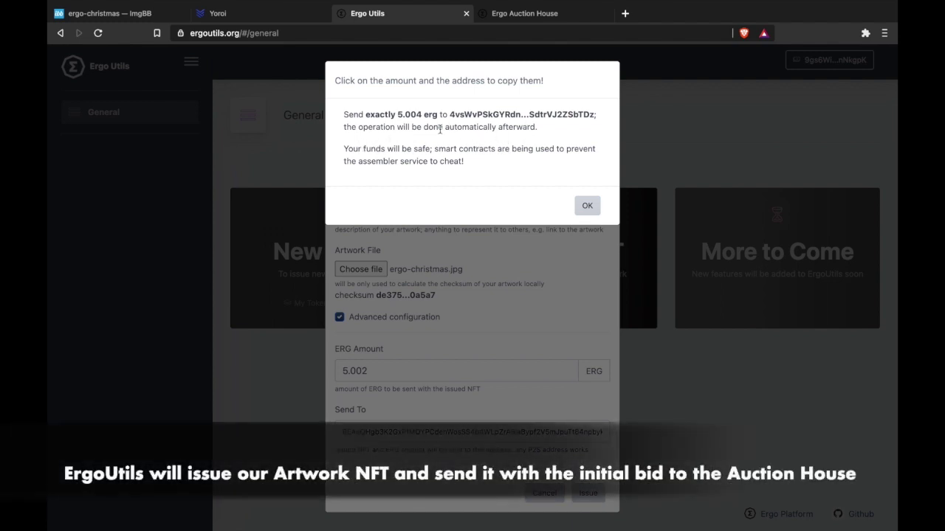
pyautogui.moveTo(357, 129); pyautogui.dragTo(537, 127)
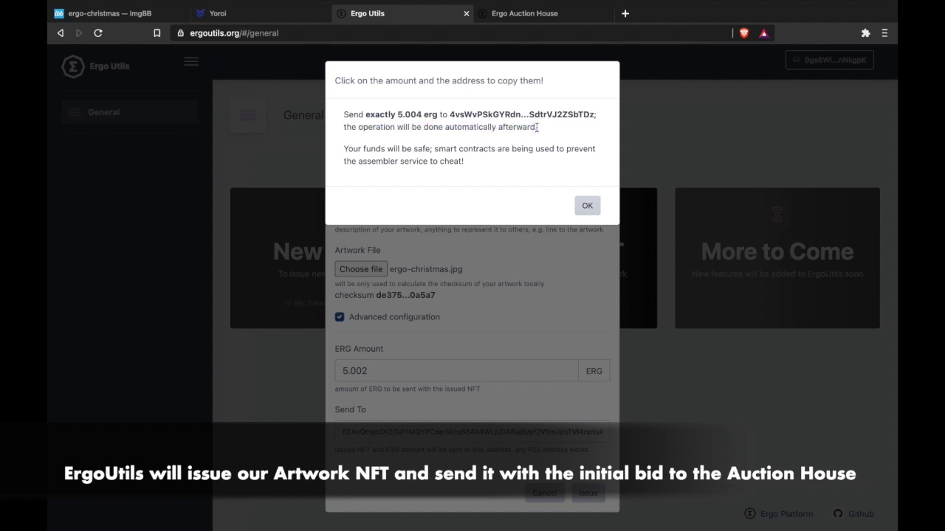
pyautogui.click(414, 115)
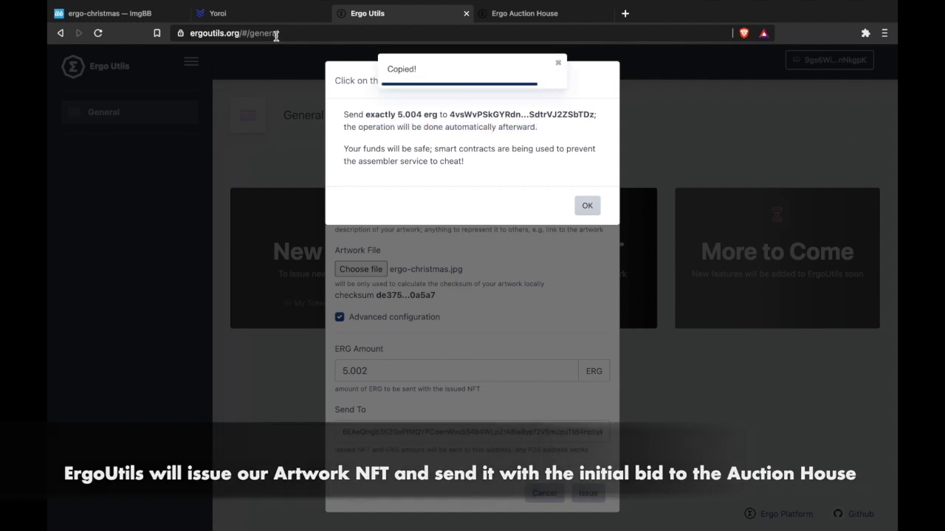
# - Switch to the Yoroi wallet's send form and set the amount to the copied 5.004 ERG
pyautogui.click(251, 15)
pyautogui.click(561, 99)
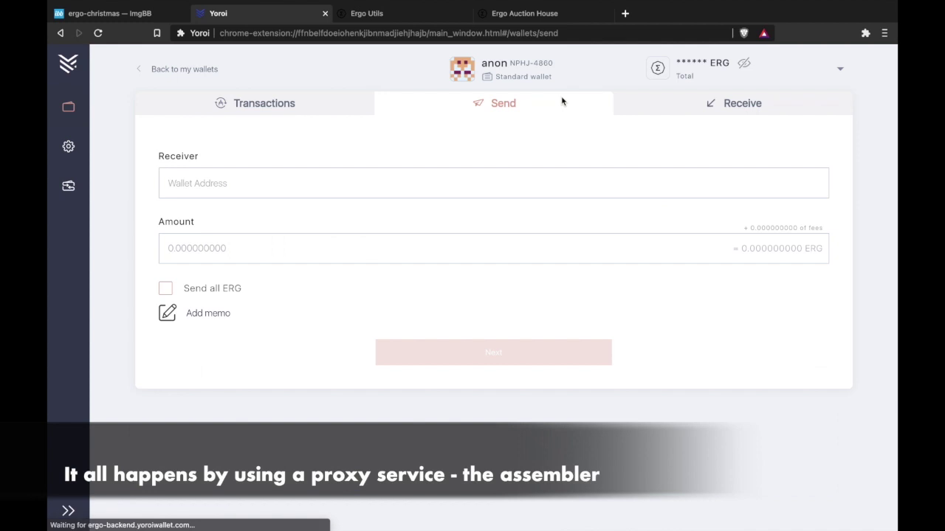
pyautogui.click(308, 249)
pyautogui.write('0')
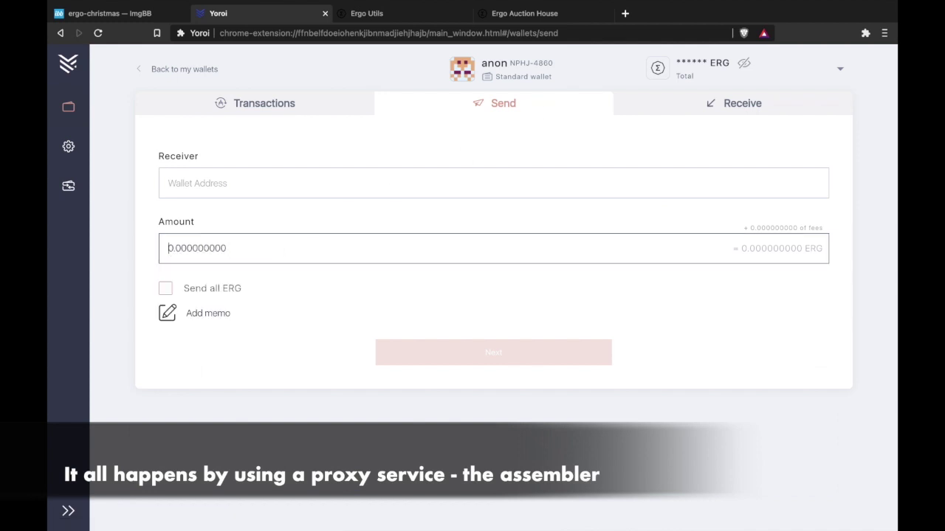
pyautogui.hotkey('ctrl', 'v')
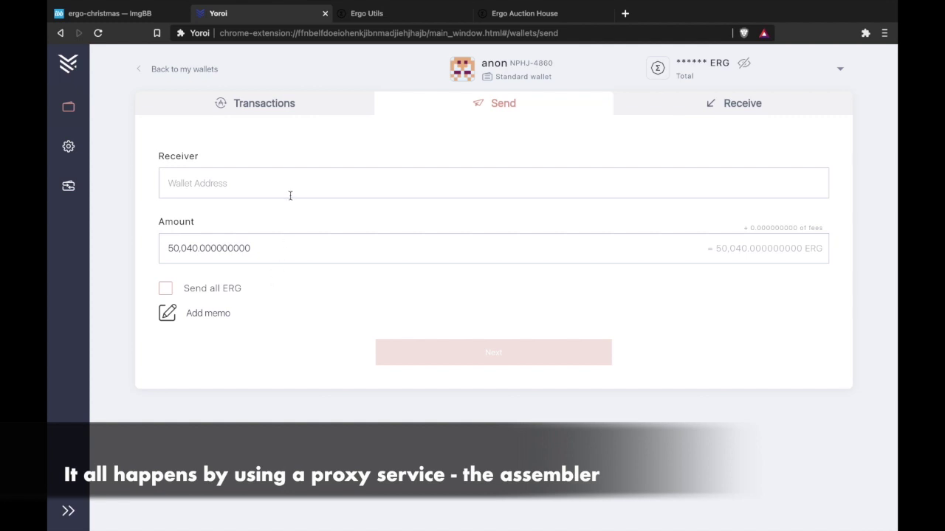
pyautogui.hotkey('ctrl', 'a')
pyautogui.hotkey('ctrl', 'v')
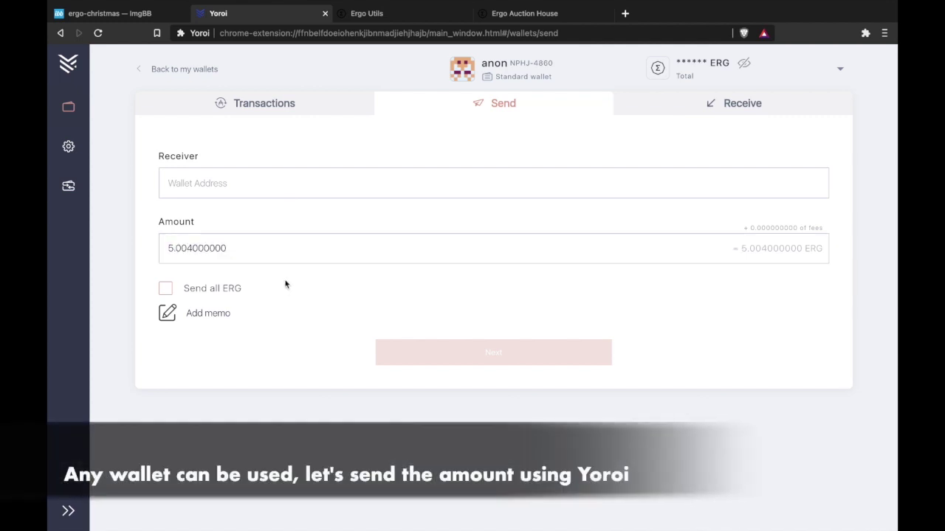
# - Copy the payment address from the Ergo Utils instructions and enter it as the receiver in Yoroi
pyautogui.click(395, 14)
pyautogui.click(496, 115)
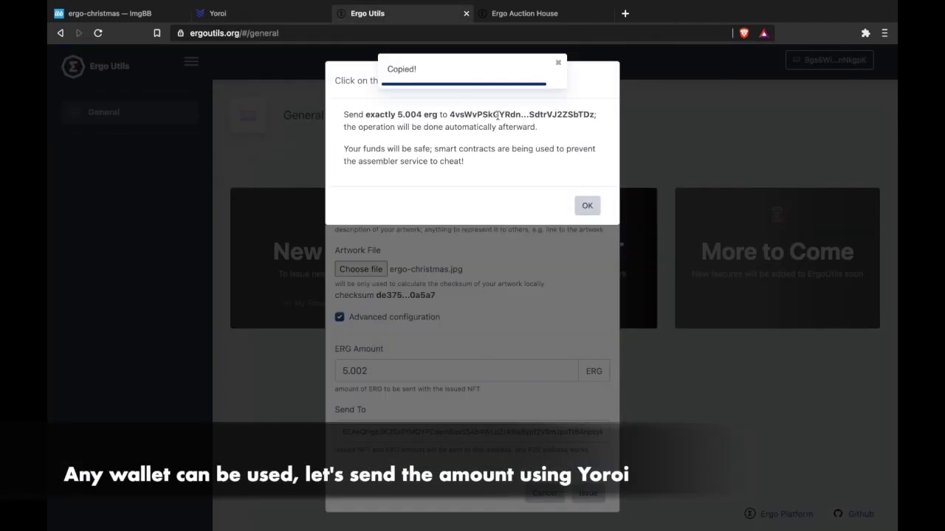
pyautogui.click(213, 15)
pyautogui.click(271, 184)
pyautogui.hotkey('ctrl', 'v')
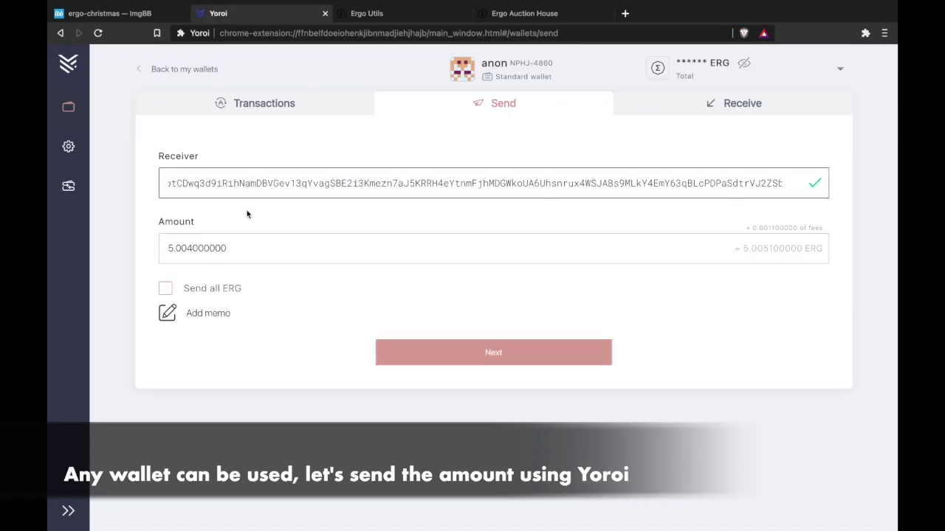
# - Proceed to the transaction confirmation, enter the wallet's spending password and send the payment
pyautogui.click(456, 356)
pyautogui.write('***********')
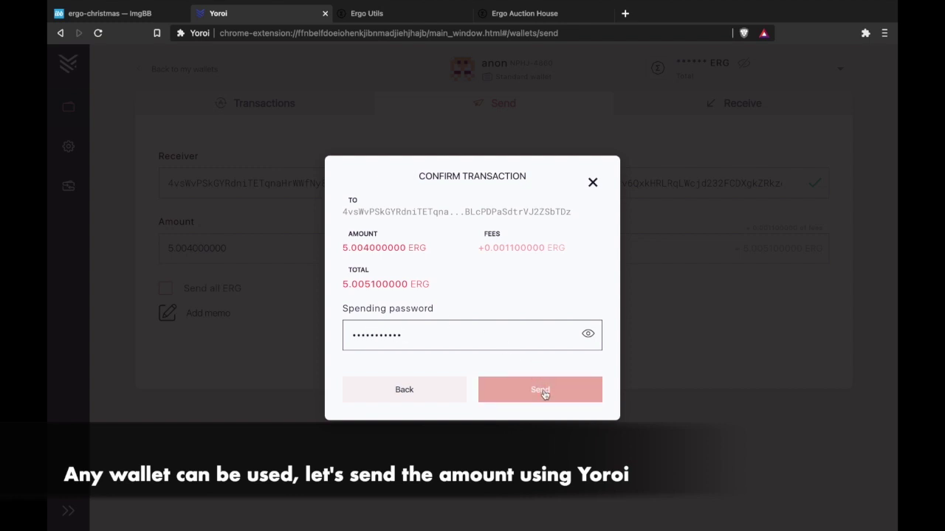
pyautogui.click(541, 392)
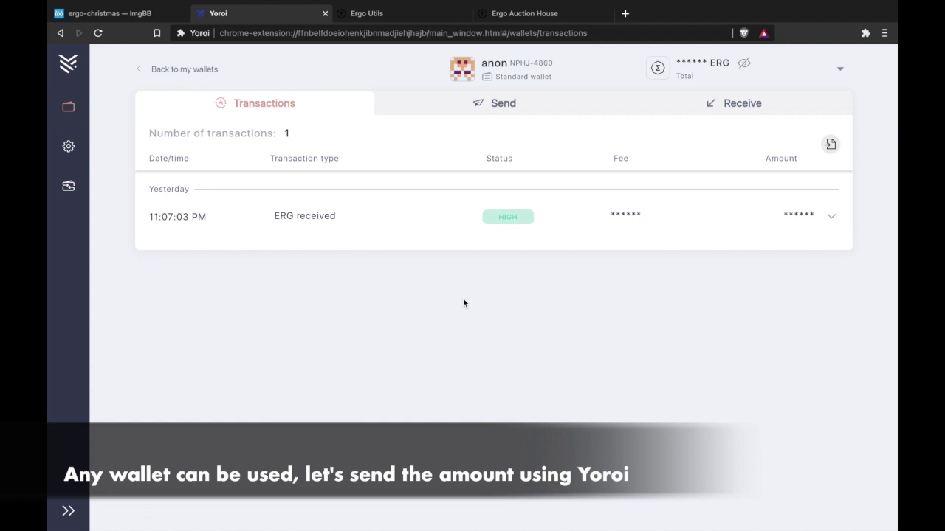
# - In Ergo Utils, view the created artwork NFT's issuance transaction in Ergo Explorer, and close the explorer page and the artwork list
pyautogui.click(384, 13)
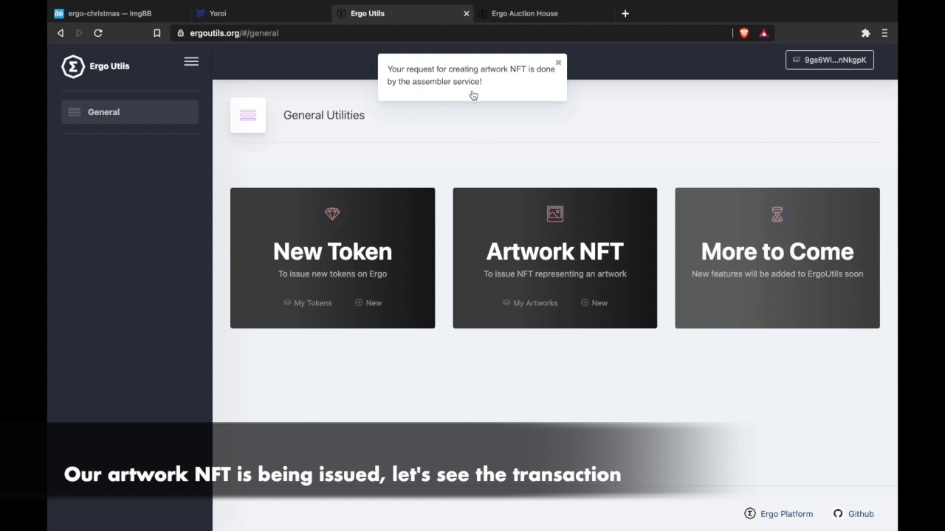
pyautogui.click(528, 301)
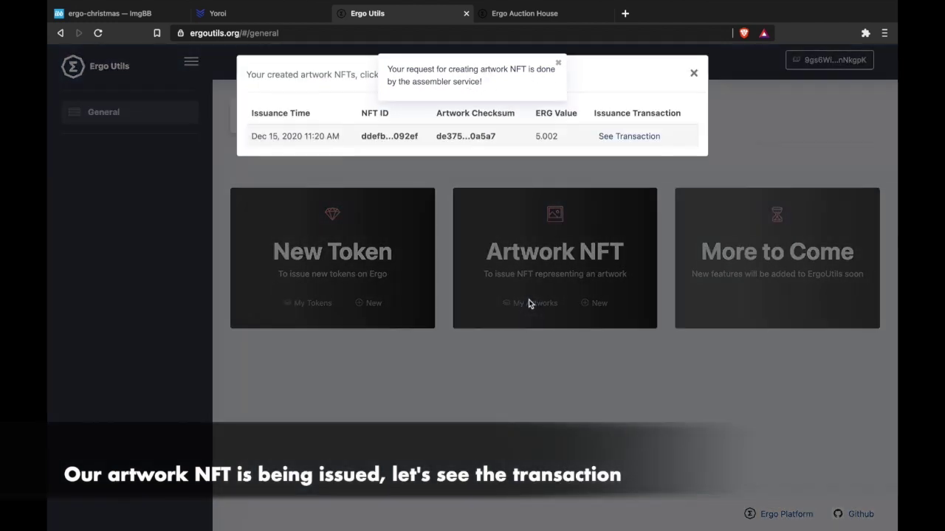
pyautogui.click(395, 141)
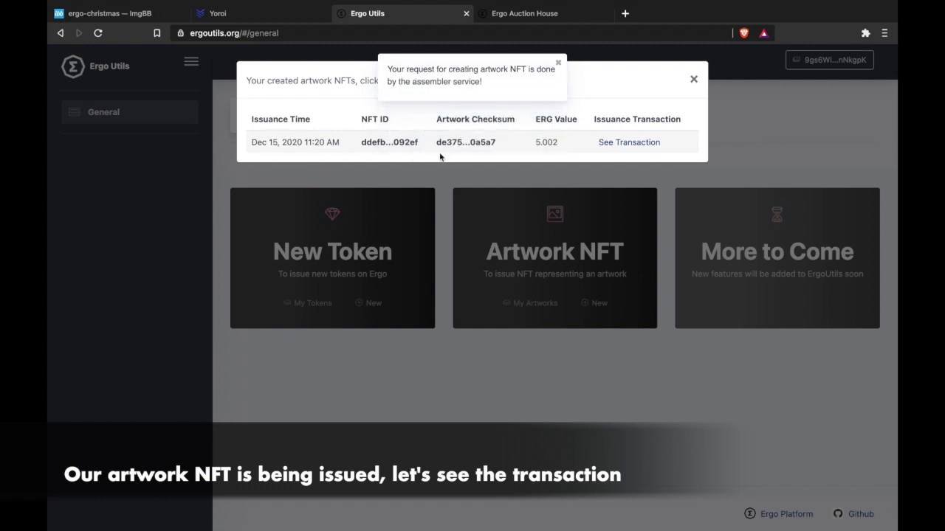
pyautogui.click(472, 140)
pyautogui.click(628, 143)
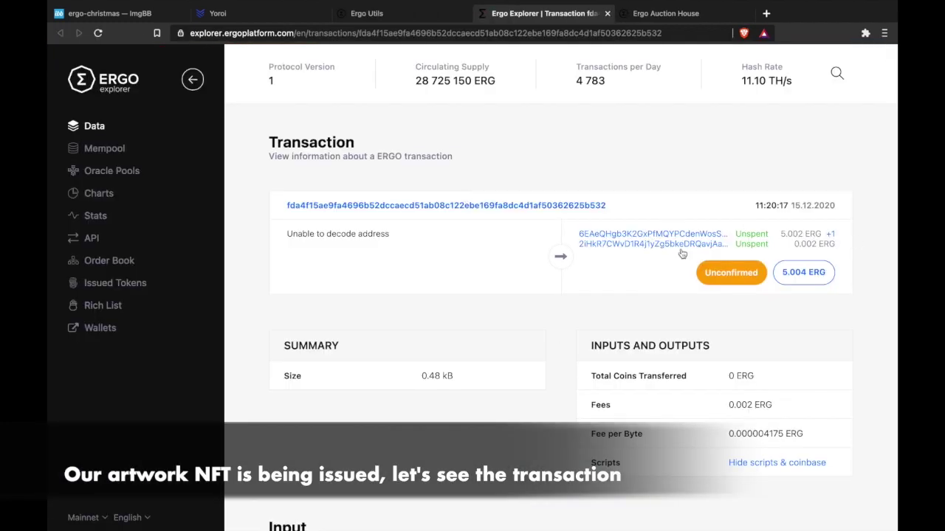
pyautogui.click(607, 14)
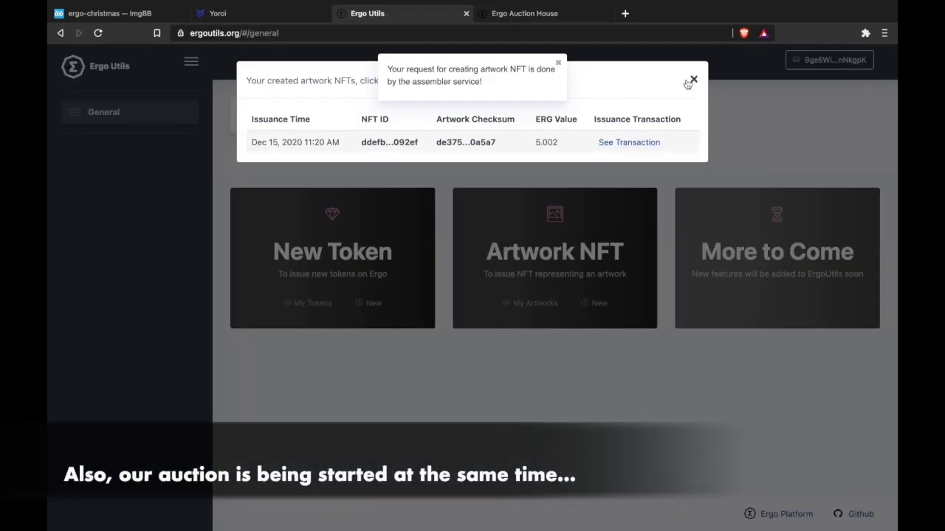
pyautogui.click(693, 79)
# - Switch to the Ergo Auction House, close the deposit instructions and dismiss the auction notifications
pyautogui.click(524, 14)
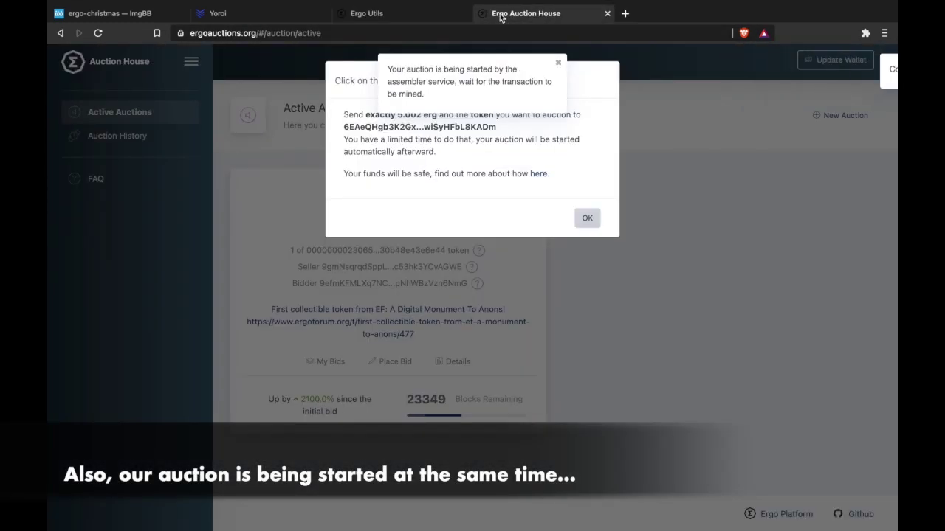
pyautogui.click(584, 221)
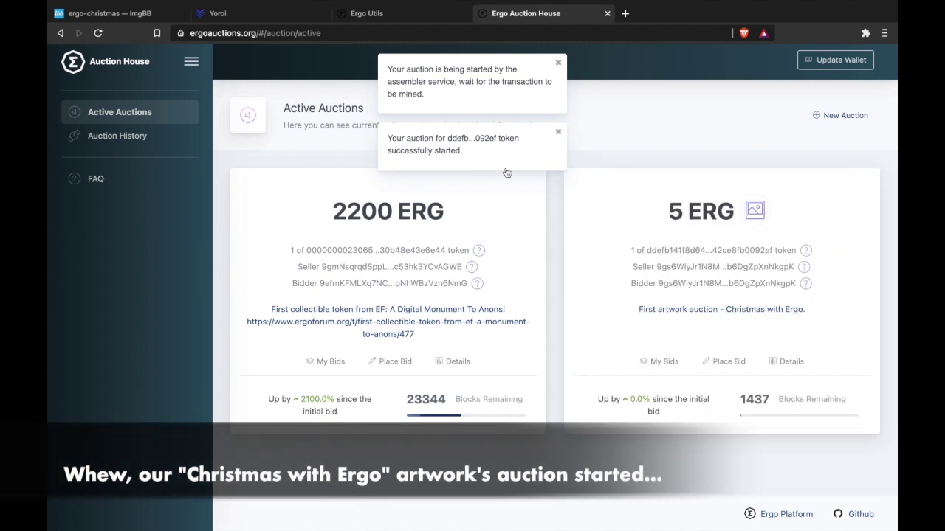
pyautogui.click(443, 86)
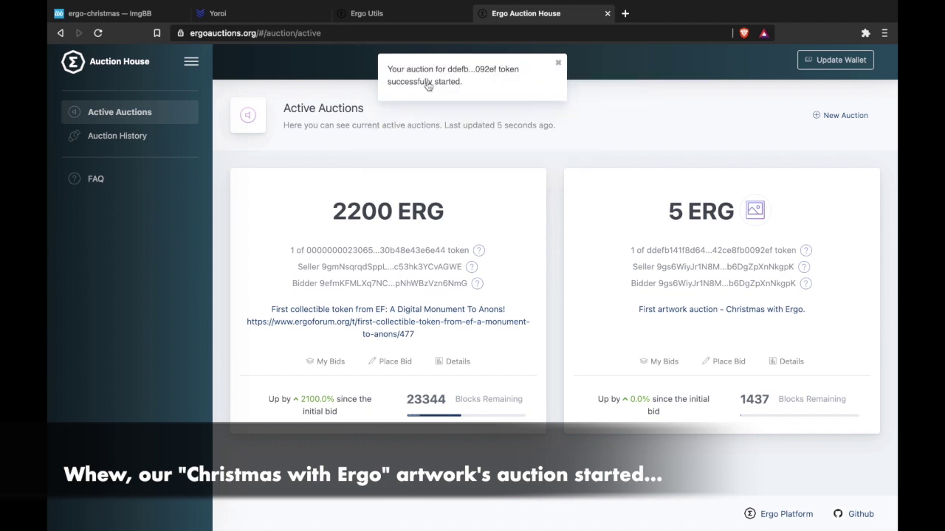
pyautogui.click(443, 87)
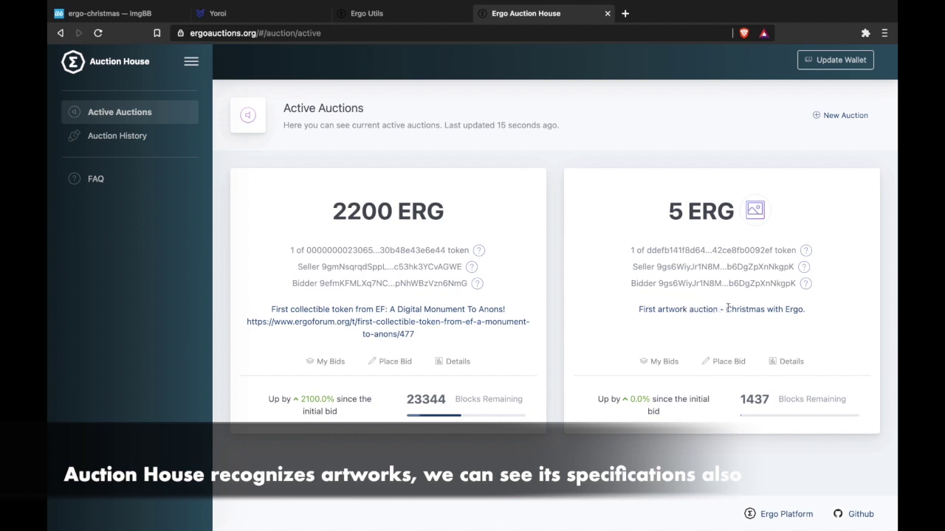
# - View the artwork details of the "First artwork auction - Christmas with Ergo." auction and copy the artwork checksum
pyautogui.moveTo(813, 399)
pyautogui.click(761, 214)
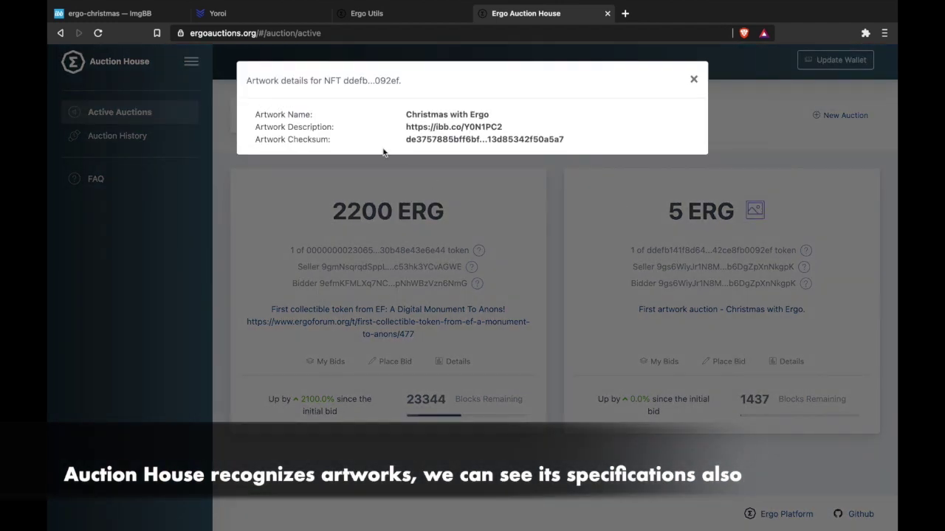
pyautogui.tripleClick(438, 112)
pyautogui.click(463, 112)
pyautogui.click(437, 140)
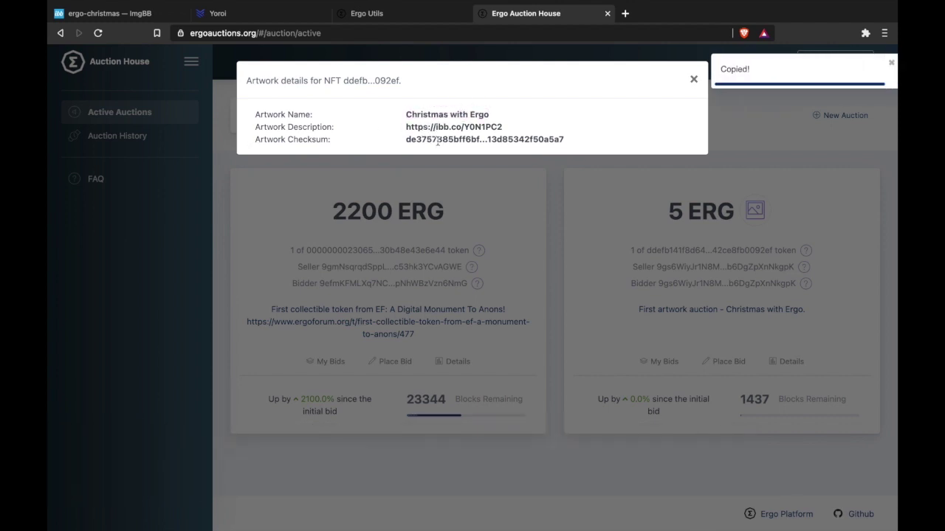
pyautogui.tripleClick(449, 127)
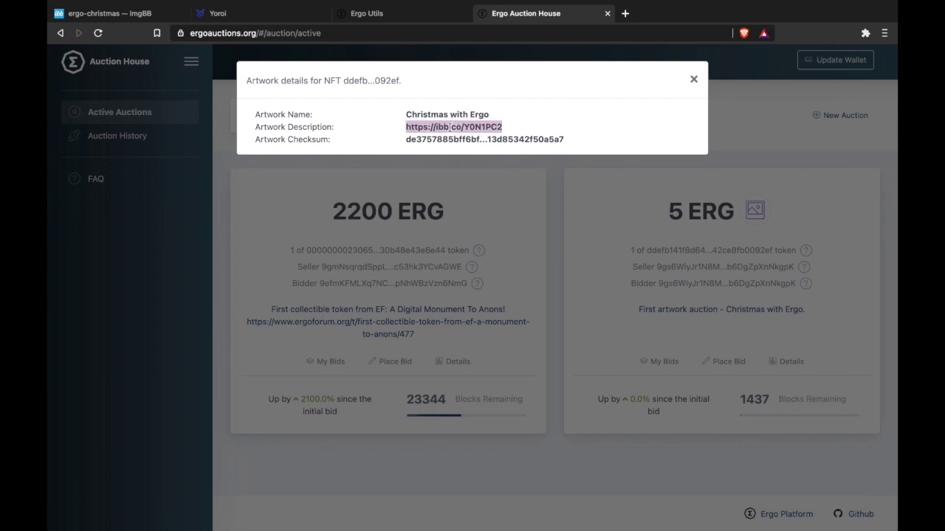
pyautogui.click(626, 14)
pyautogui.hotkey('ctrl', 'v')
pyautogui.press('Return')
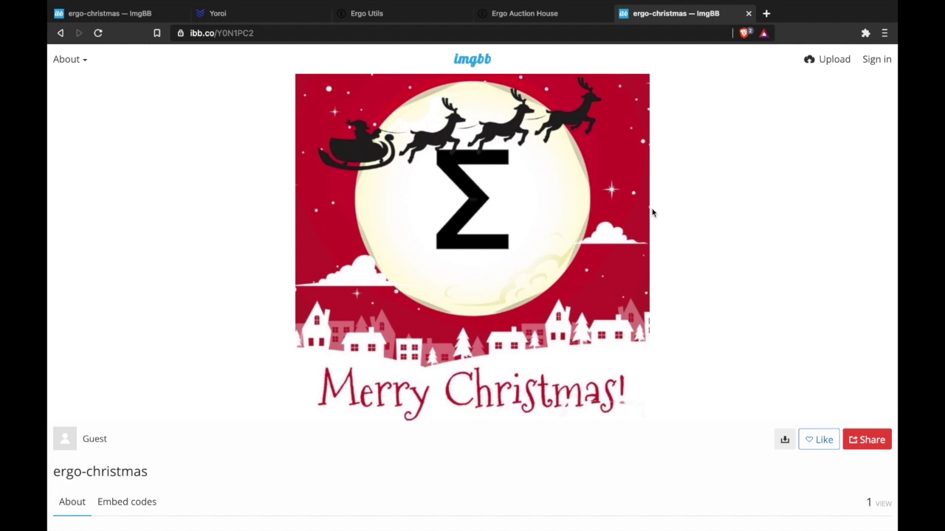
pyautogui.hotkey('ctrl', 'w')
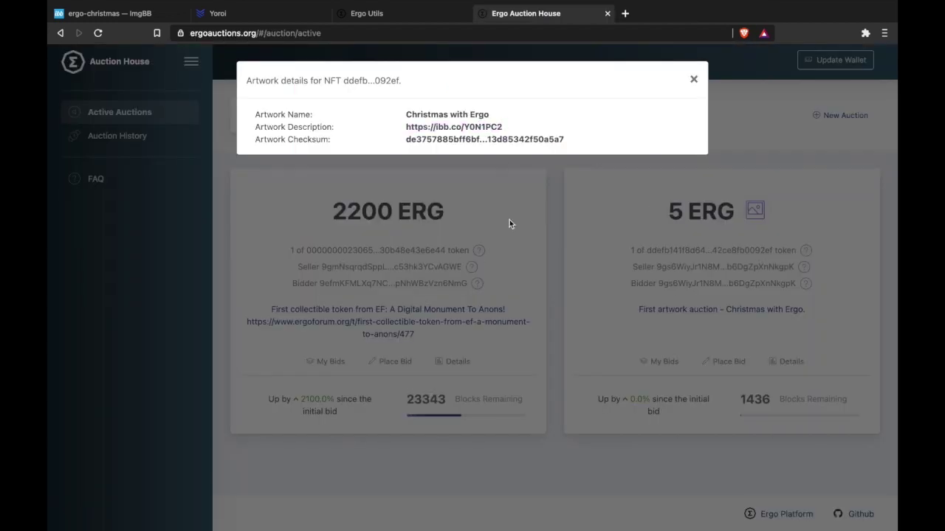
pyautogui.click(509, 227)
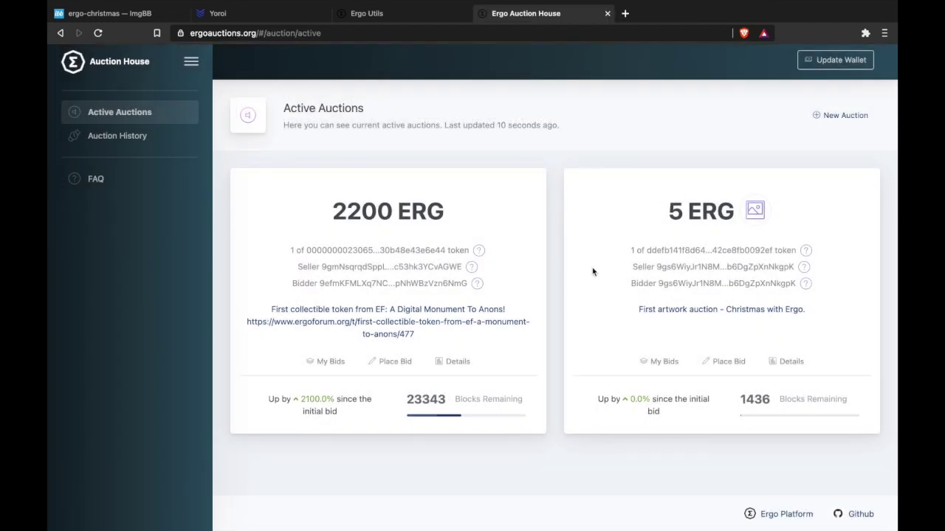
# - Look at the user's own bids and the bid history of the Christmas with Ergo auction
pyautogui.click(654, 361)
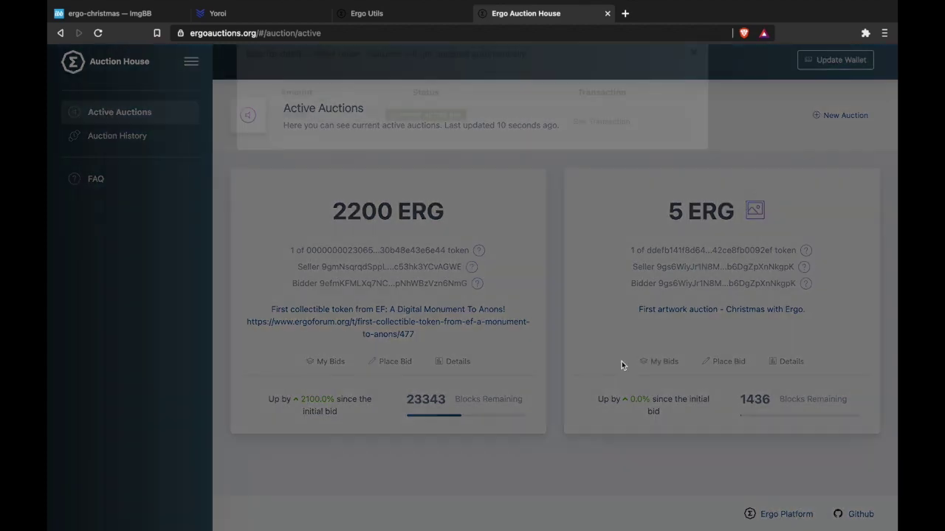
pyautogui.click(675, 262)
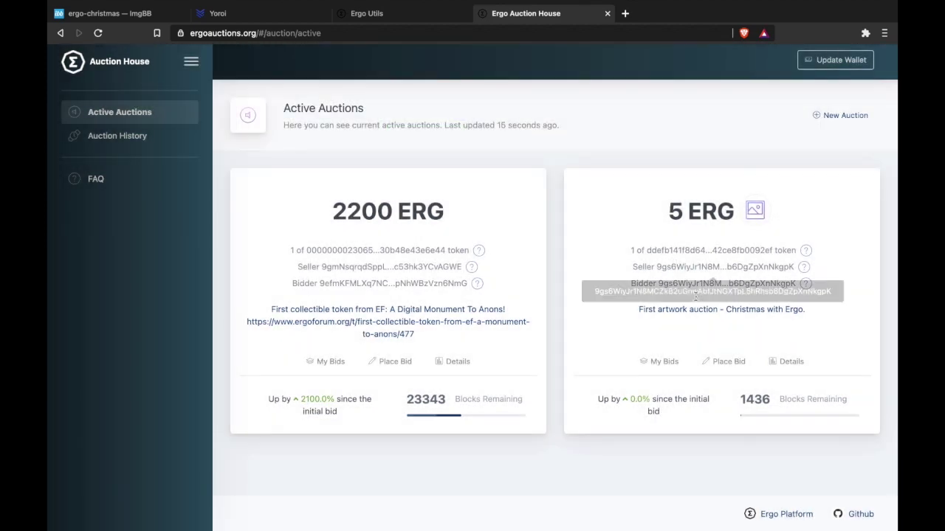
pyautogui.click(787, 364)
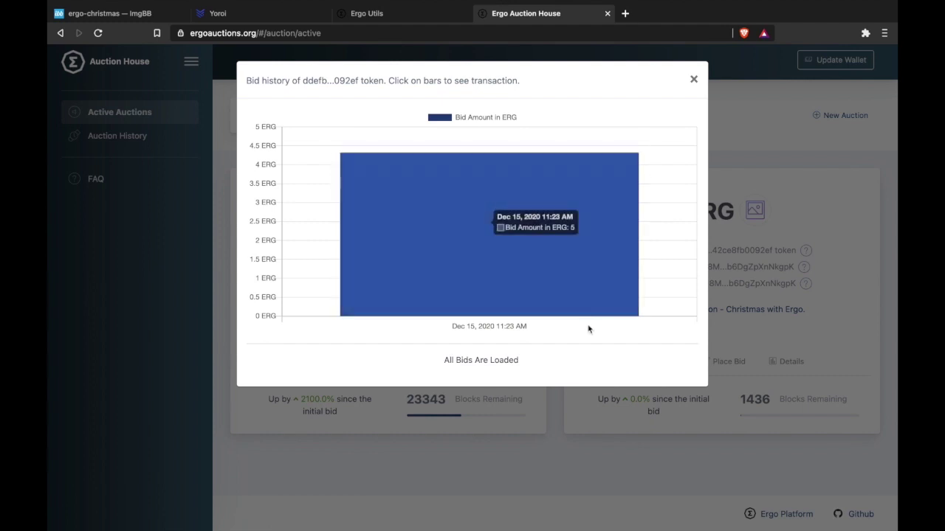
pyautogui.click(828, 261)
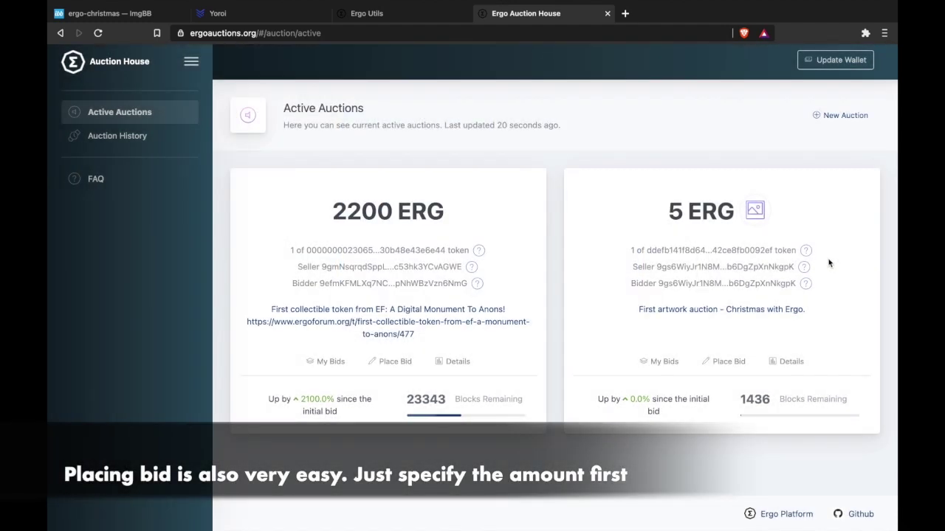
# - Place a new bid of 40 ERG on the Christmas with Ergo auction
pyautogui.click(730, 361)
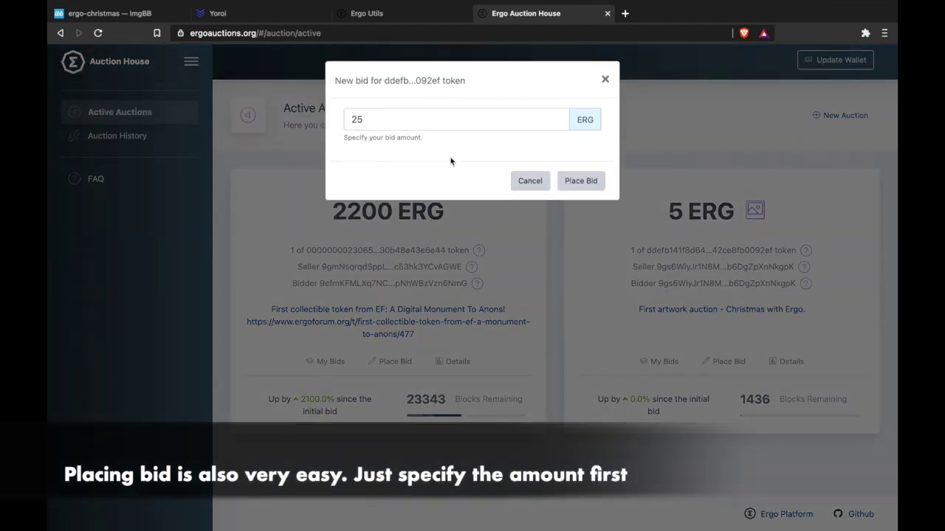
pyautogui.doubleClick(386, 118)
pyautogui.write('40')
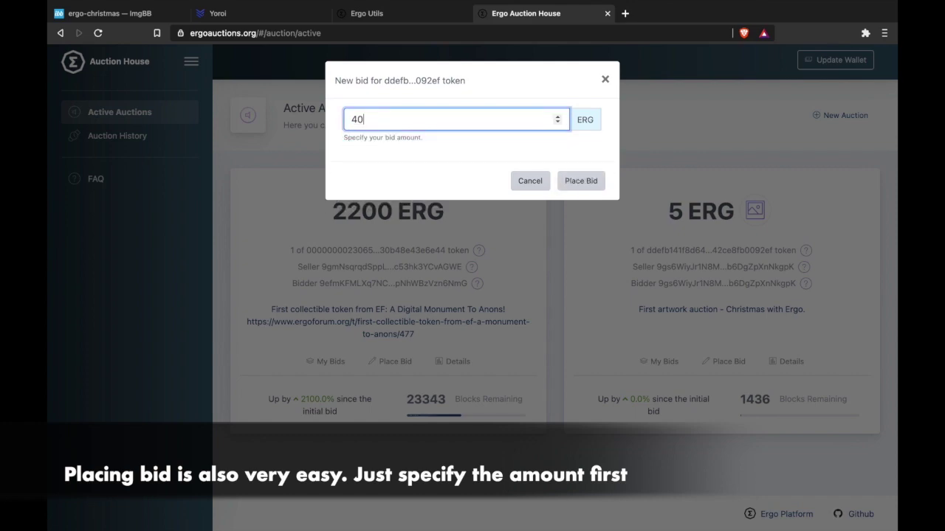
pyautogui.click(596, 182)
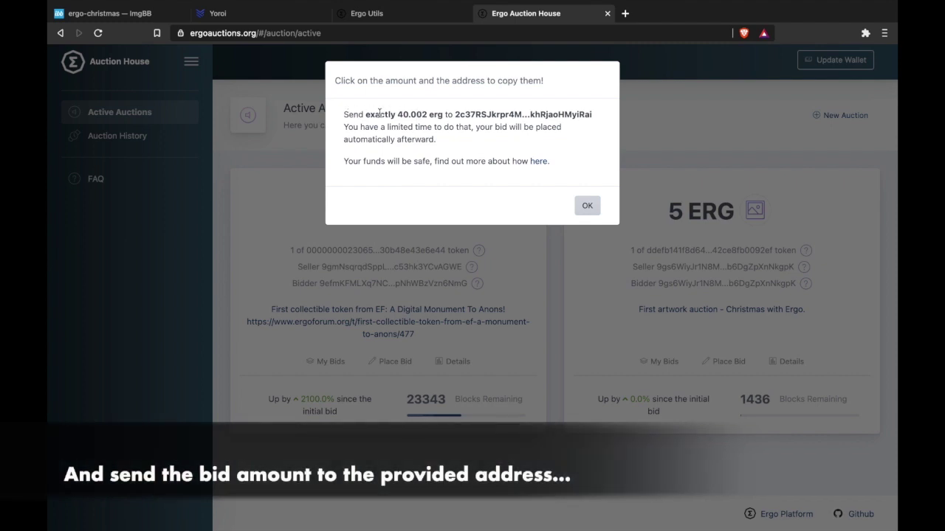
# - Copy the exact bid payment amount and the deposit address, and close the bid instructions
pyautogui.click(418, 115)
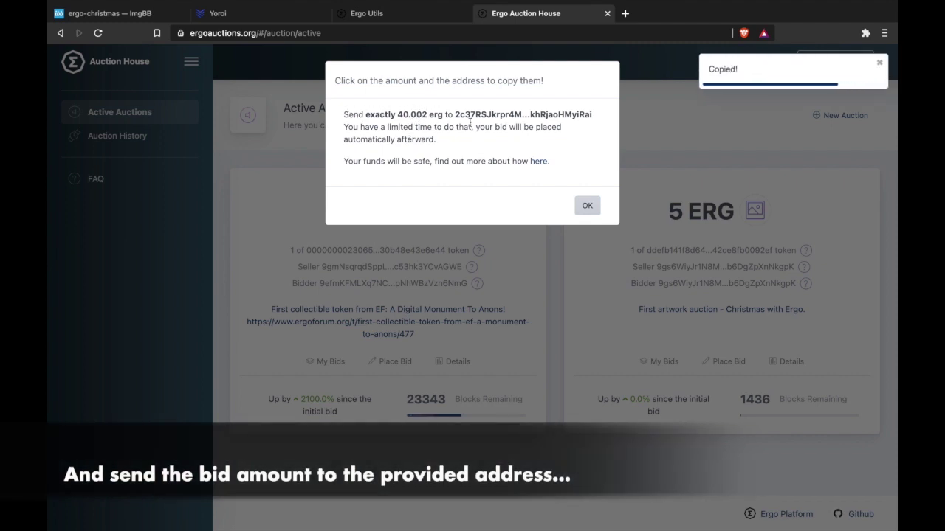
pyautogui.click(522, 115)
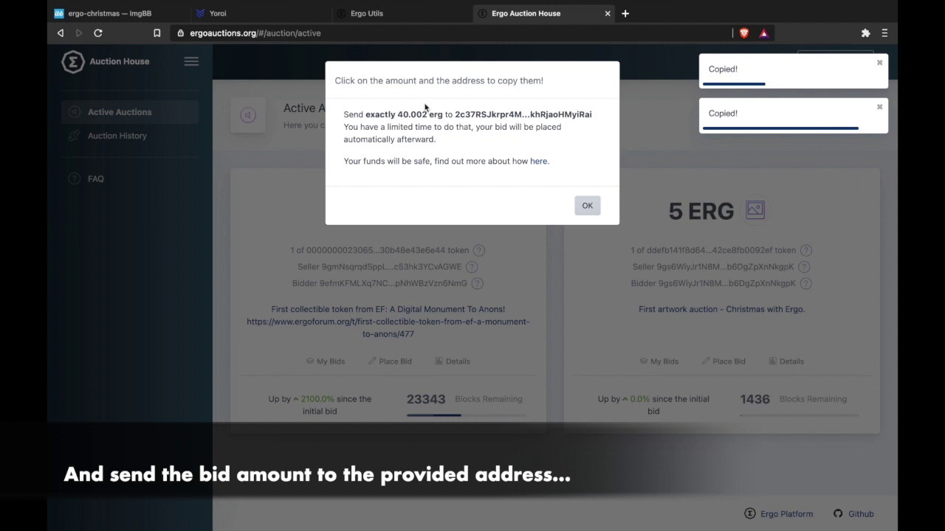
pyautogui.moveTo(346, 161); pyautogui.dragTo(428, 162)
pyautogui.click(428, 163)
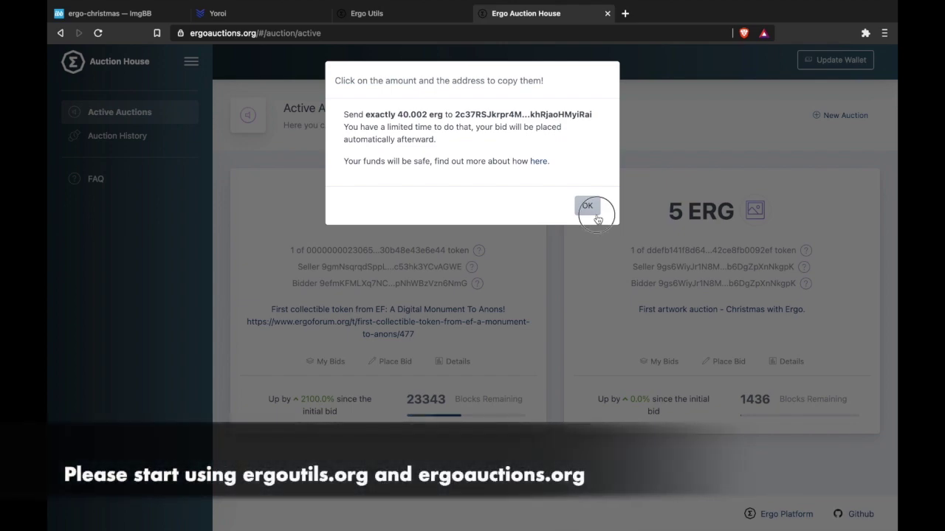
pyautogui.click(587, 207)
# - Return to Ergo Utils, dismiss the NFT notification and open the artwork NFT's issuance transaction from the created artworks list
pyautogui.click(391, 14)
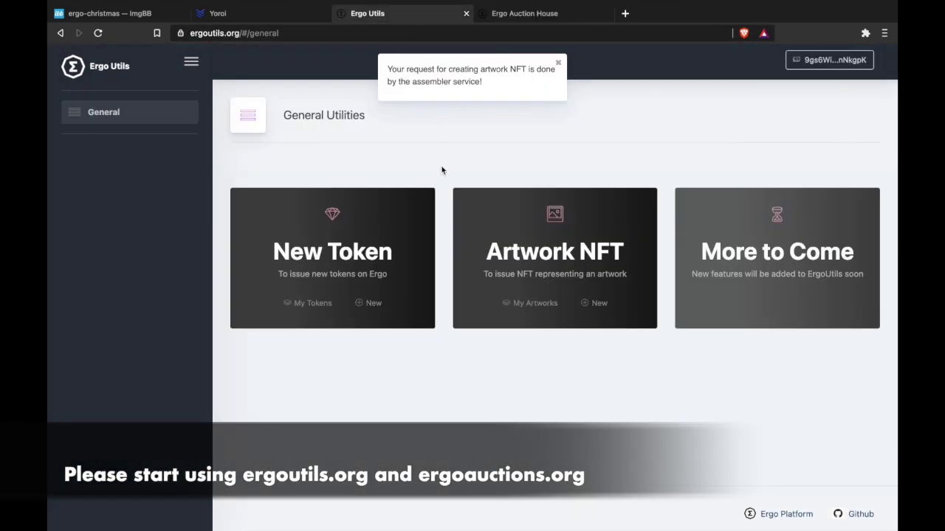
pyautogui.click(452, 85)
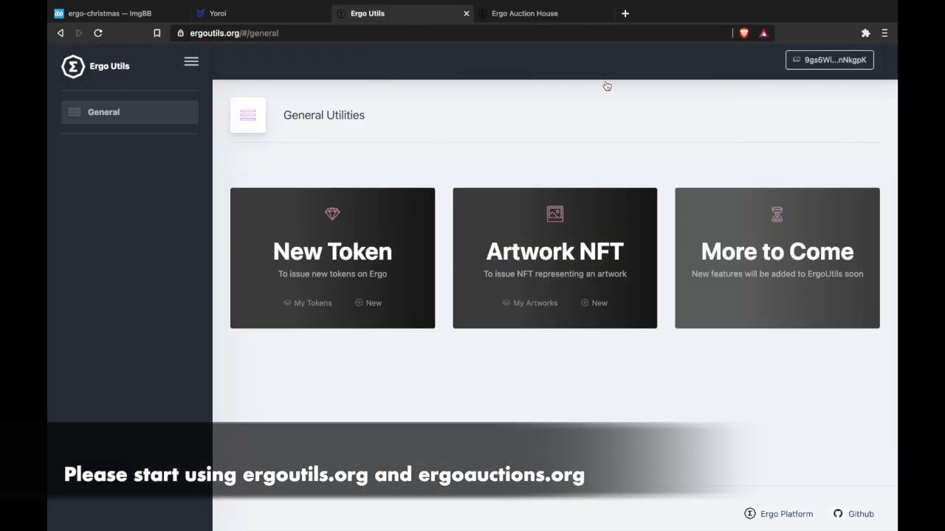
pyautogui.click(555, 301)
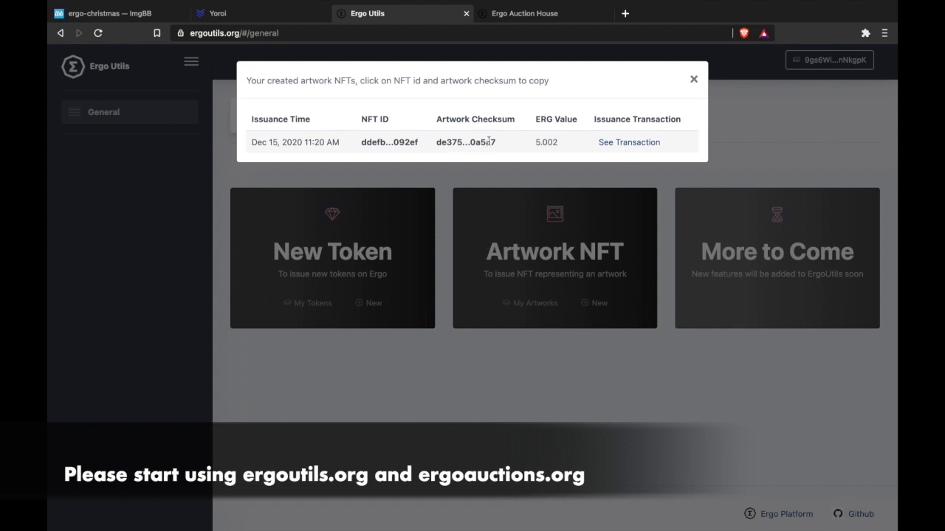
pyautogui.click(628, 146)
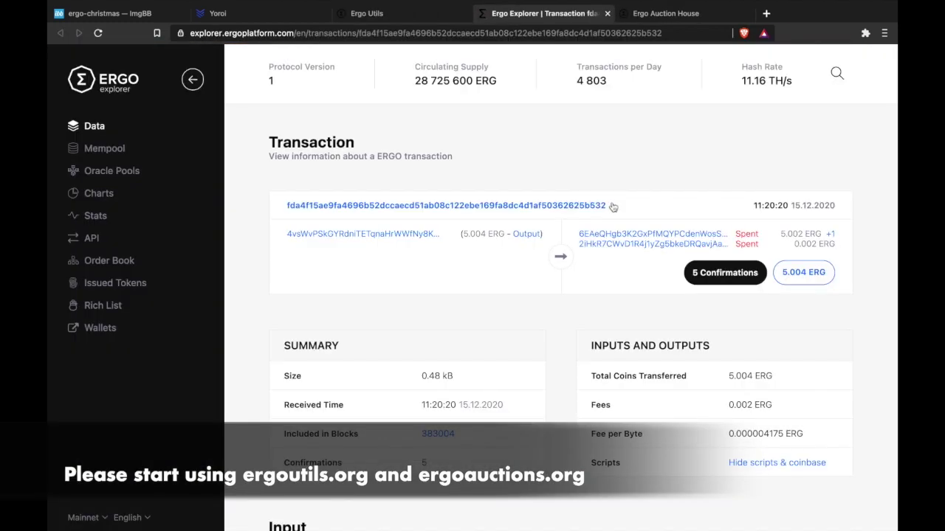